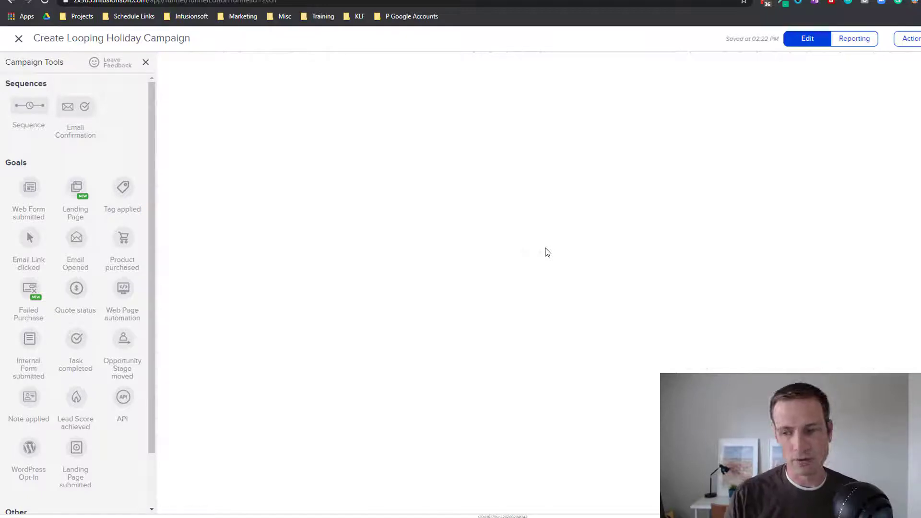
# Place two Tag applied goals with a Sequence between them on the canvas and connect the three in a row.
pyautogui.moveTo(124, 190); pyautogui.dragTo(222, 92)
pyautogui.moveTo(123, 189); pyautogui.dragTo(362, 84)
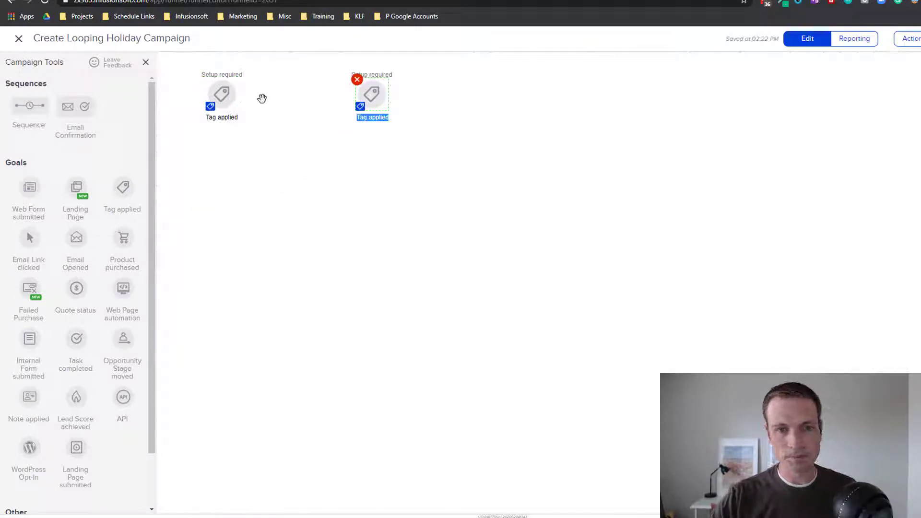
pyautogui.moveTo(28, 106); pyautogui.dragTo(270, 83)
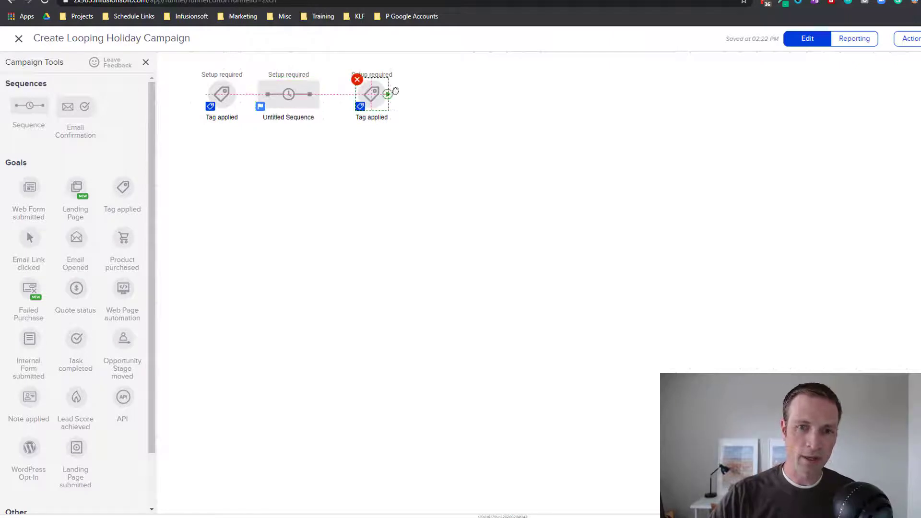
pyautogui.moveTo(396, 90); pyautogui.dragTo(429, 91)
pyautogui.moveTo(292, 92); pyautogui.dragTo(323, 97)
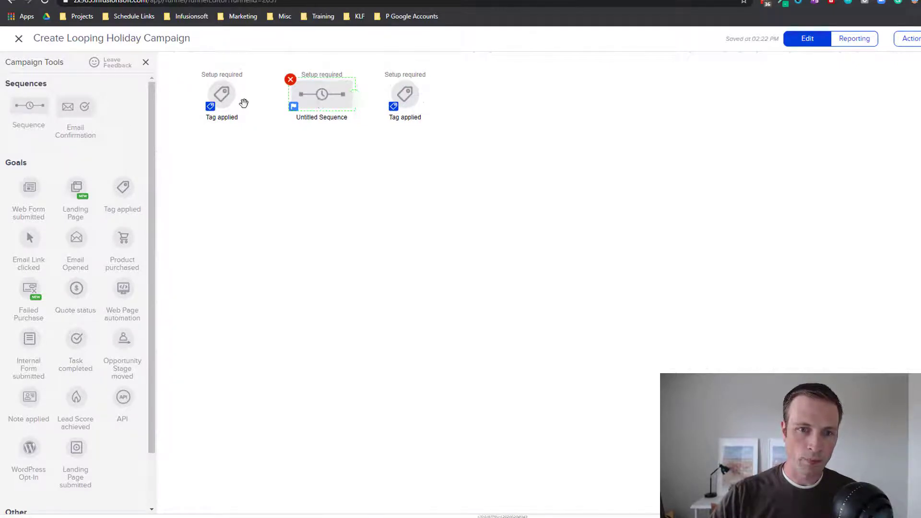
pyautogui.moveTo(244, 103); pyautogui.dragTo(406, 94)
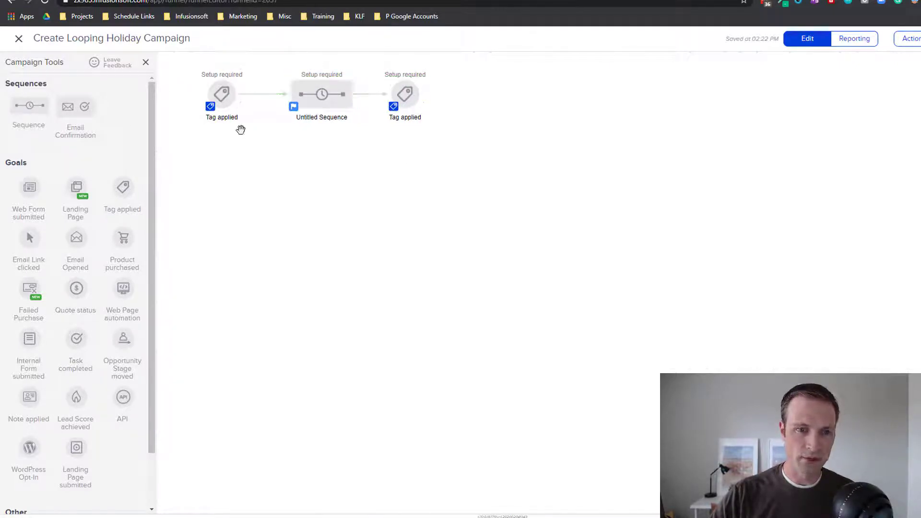
# Configure the first Tag applied goal to be achieved by the tag "Holiday Loop Campaign - START".
pyautogui.doubleClick(222, 93)
pyautogui.click(473, 280)
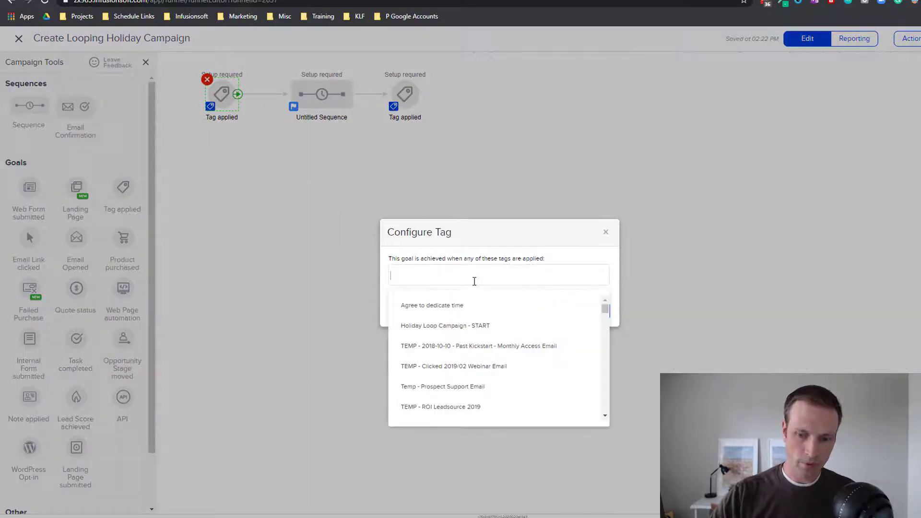
pyautogui.write('ho')
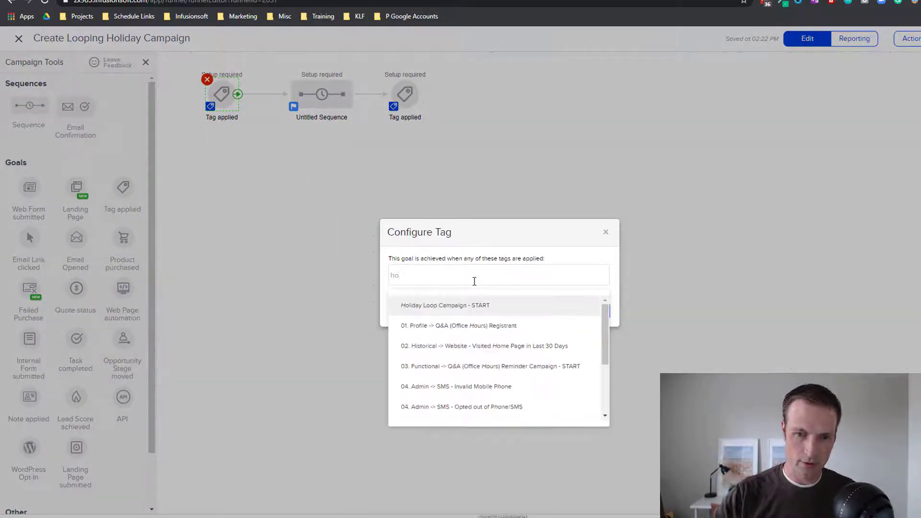
pyautogui.click(473, 305)
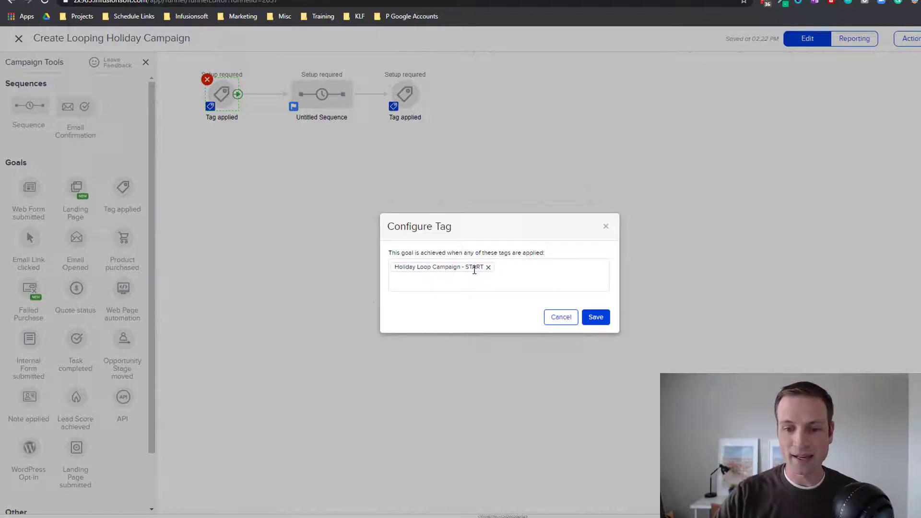
pyautogui.click(596, 317)
# Set "Holiday Loop Campaign - START" as the tag that achieves the Tag applied goal after the sequence.
pyautogui.click(406, 94)
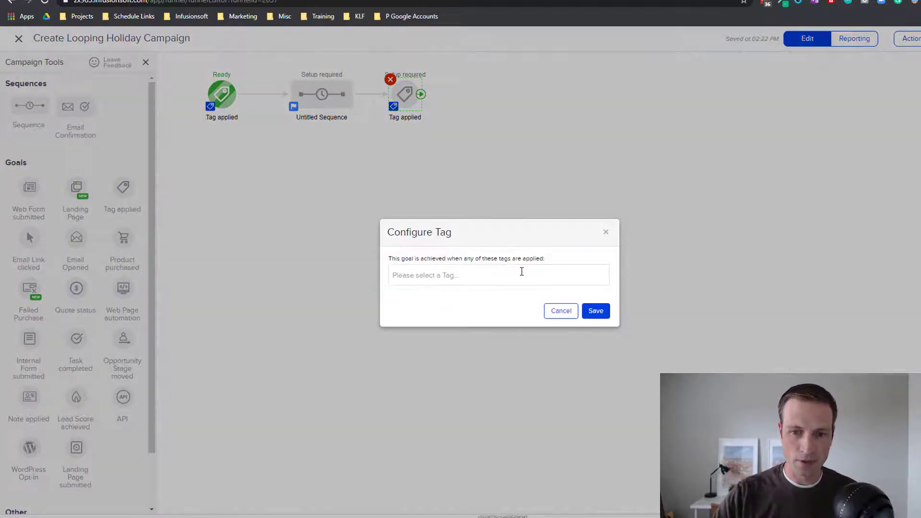
pyautogui.click(522, 272)
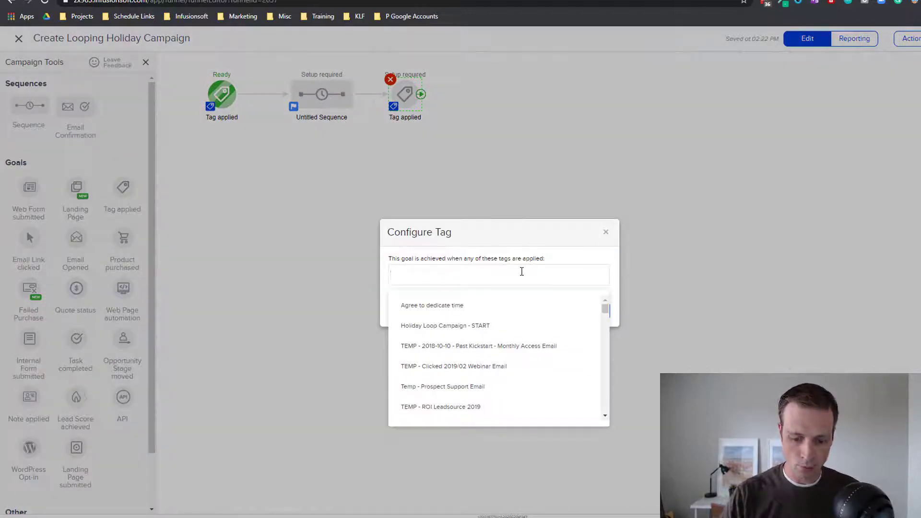
pyautogui.write('hol')
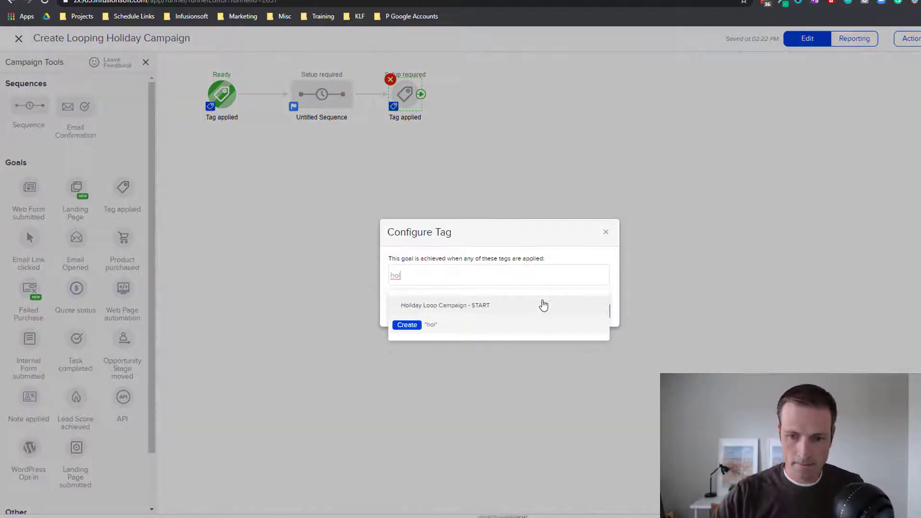
pyautogui.click(543, 305)
pyautogui.click(594, 316)
# Rename the sequence between the two goals as "HOliday emails" and open it for editing.
pyautogui.click(319, 102)
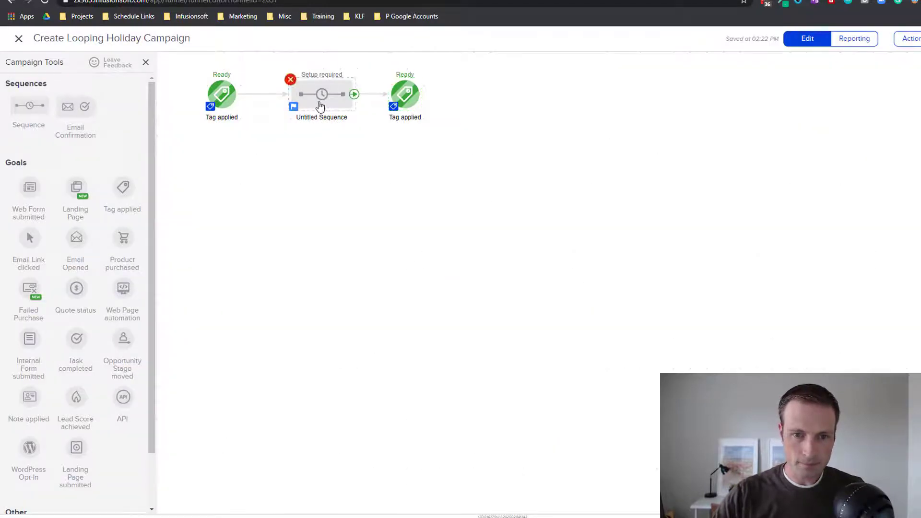
pyautogui.click(317, 123)
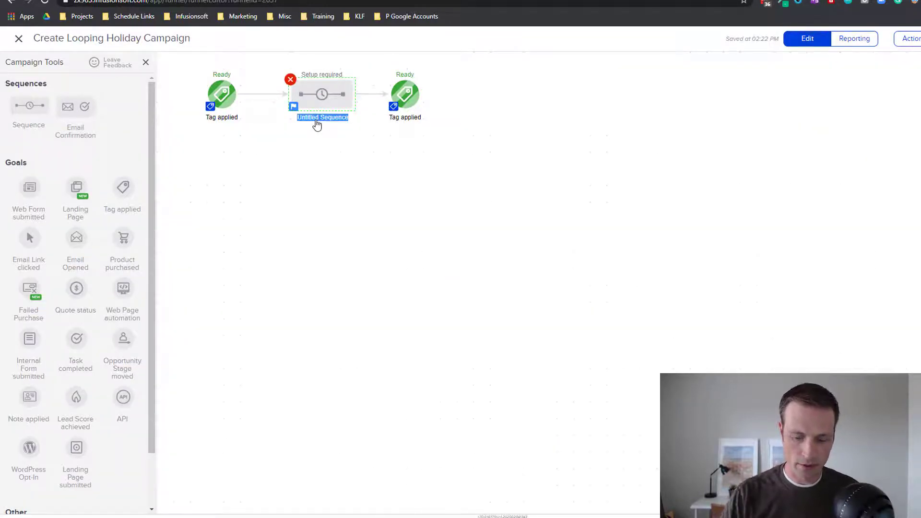
pyautogui.write('HOliday emails')
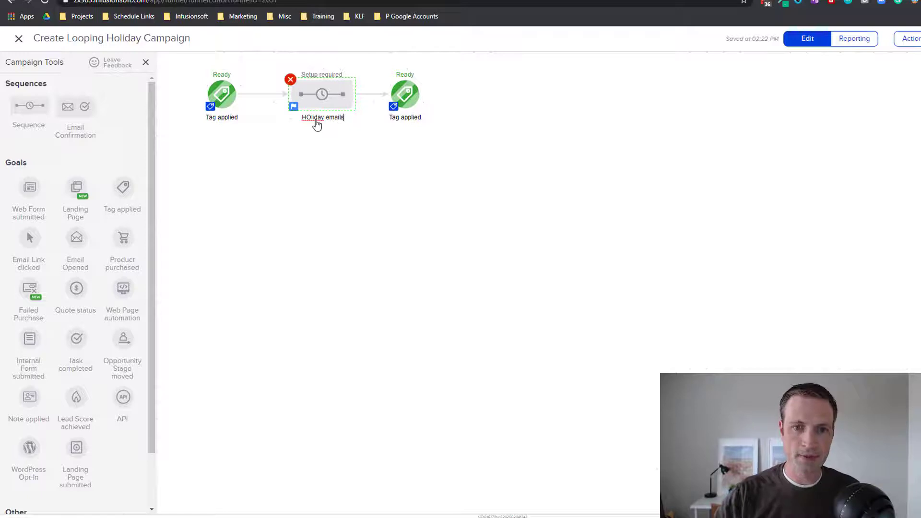
pyautogui.doubleClick(315, 92)
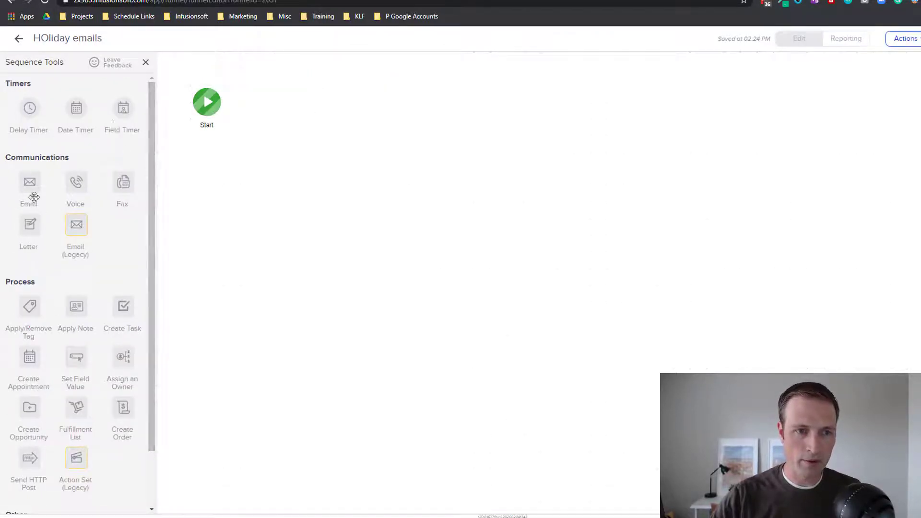
# Add an Apply/Remove Tag step after Start that removes the tag "Holiday Loop Campaign - START".
pyautogui.moveTo(30, 305); pyautogui.dragTo(270, 104)
pyautogui.doubleClick(271, 104)
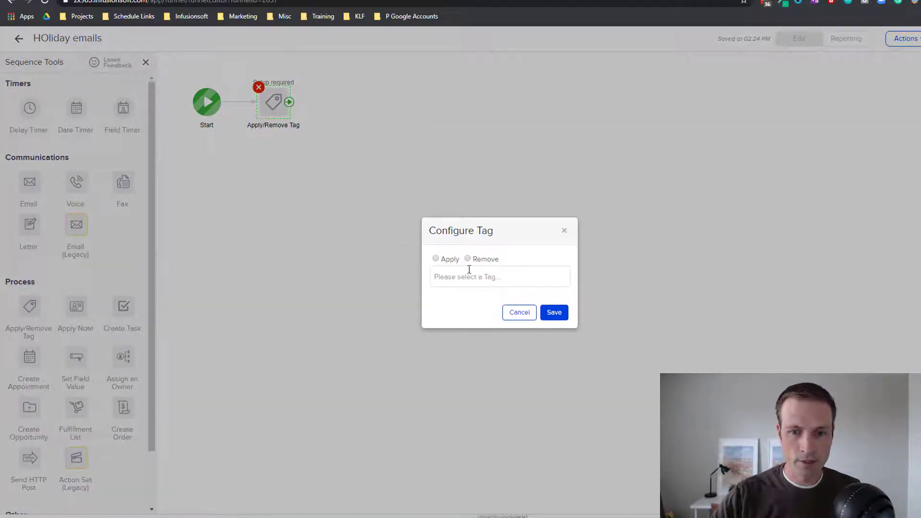
pyautogui.click(468, 259)
pyautogui.click(470, 283)
pyautogui.write('h')
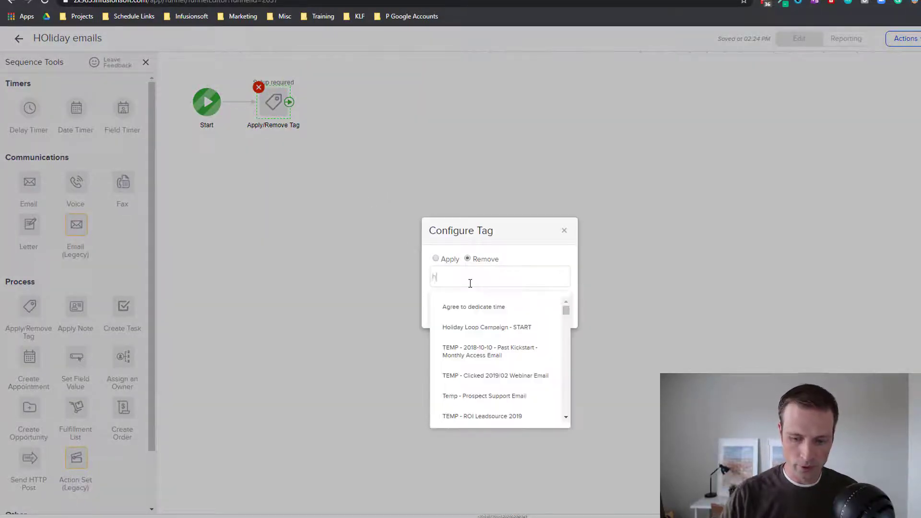
pyautogui.write('lid')
pyautogui.press('BackSpace')
pyautogui.press('BackSpace')
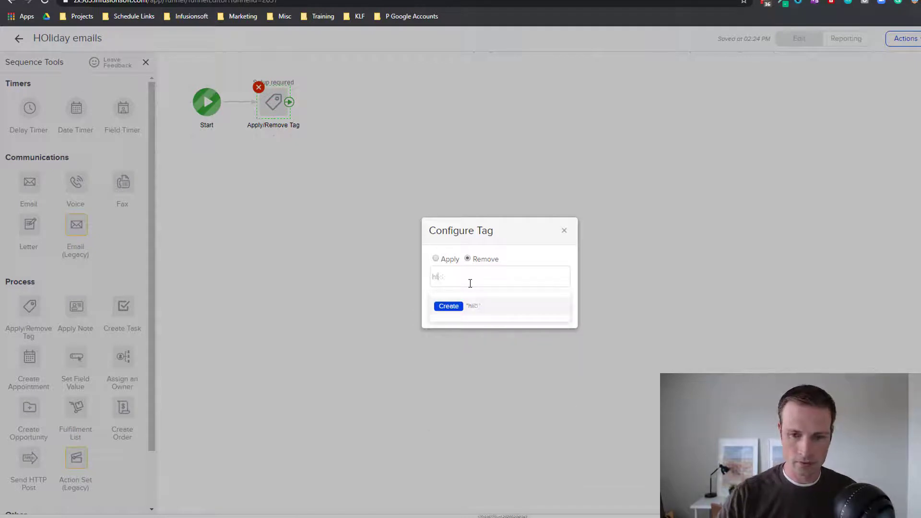
pyautogui.press('BackSpace')
pyautogui.press('BackSpace')
pyautogui.click(471, 306)
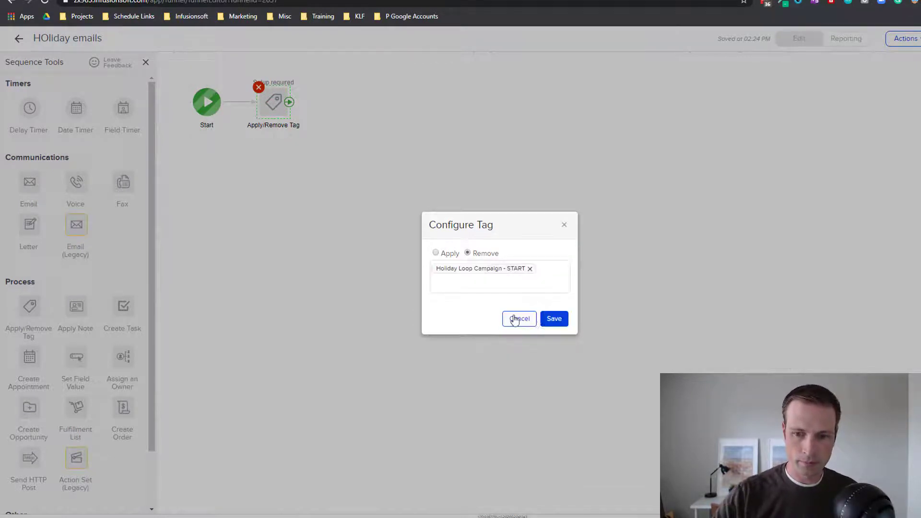
pyautogui.click(551, 317)
# Duplicate the remove-tag step farther along the row and set the copy to apply "Holiday Loop Campaign - START".
pyautogui.moveTo(270, 101); pyautogui.dragTo(436, 96)
pyautogui.rightClick(439, 106)
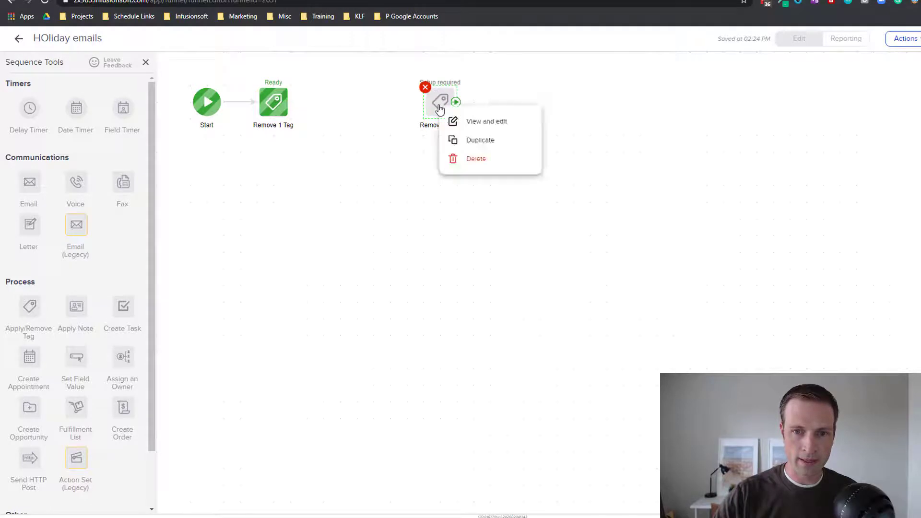
pyautogui.click(484, 121)
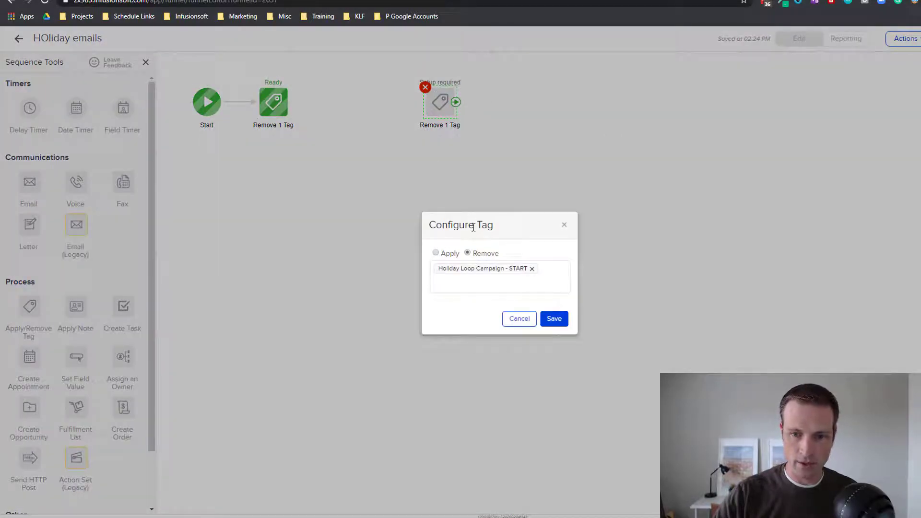
pyautogui.click(436, 253)
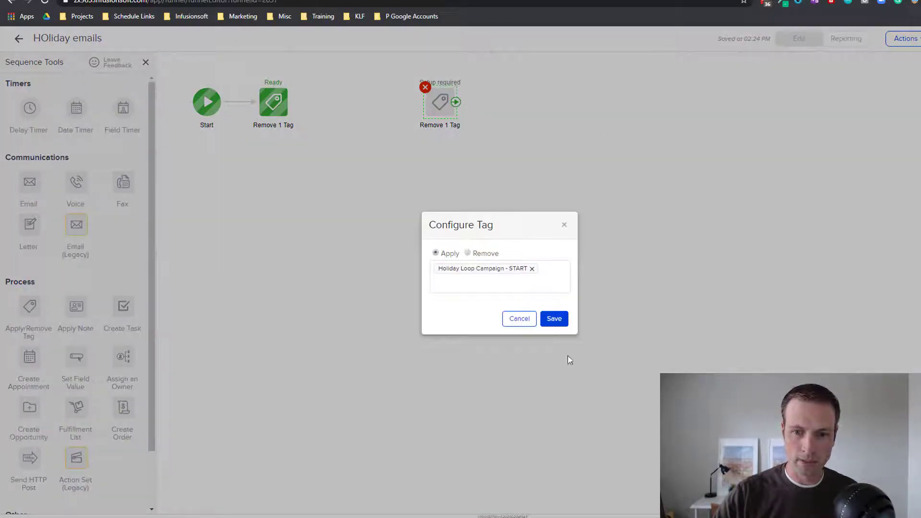
pyautogui.click(554, 318)
# Insert a Delay Timer connected between the remove-tag and apply-tag steps, waiting at least 365 days and running on any day.
pyautogui.moveTo(26, 111); pyautogui.dragTo(340, 100)
pyautogui.doubleClick(341, 102)
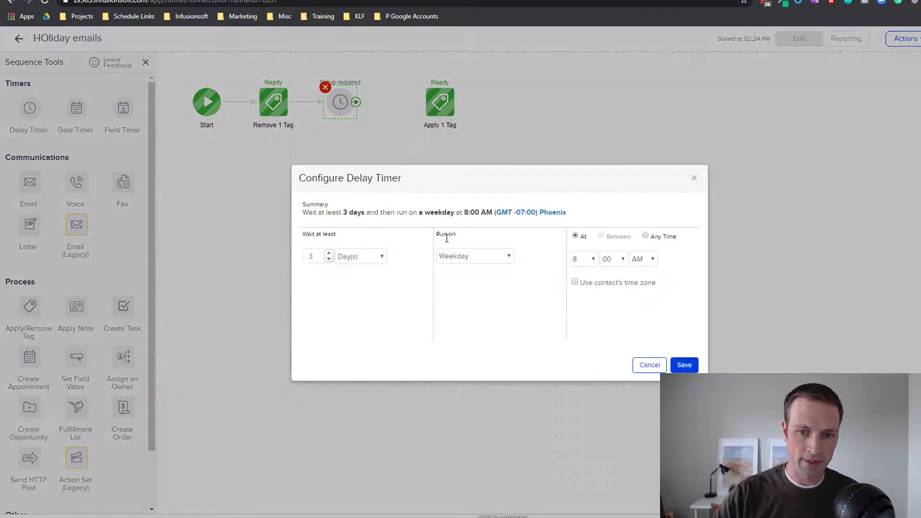
pyautogui.click(382, 258)
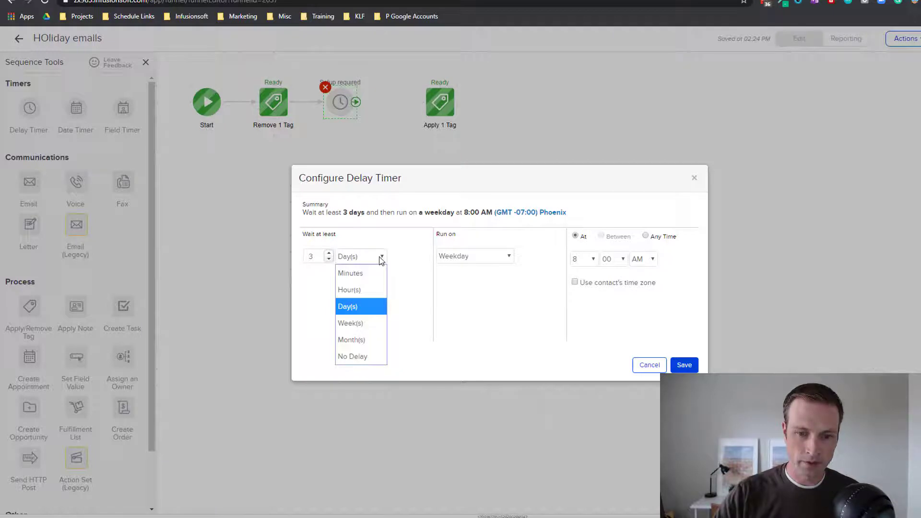
pyautogui.moveTo(318, 259); pyautogui.dragTo(302, 258)
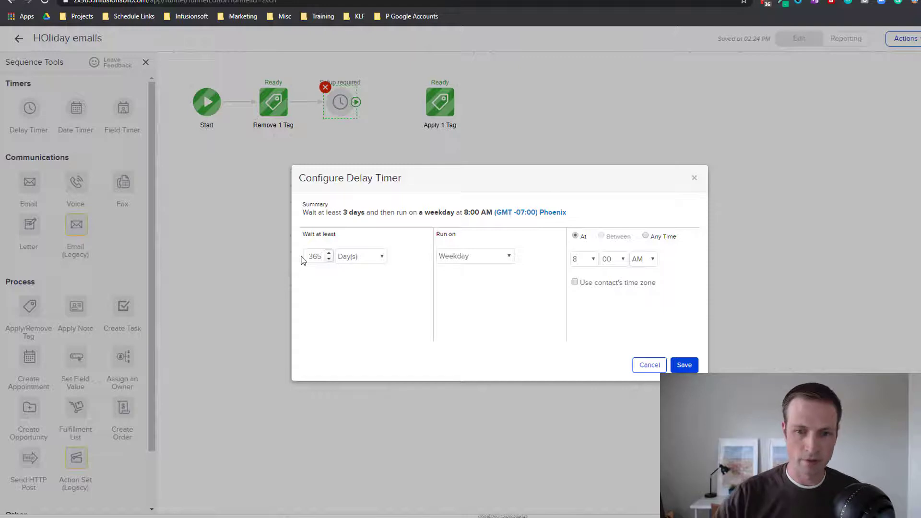
pyautogui.click(490, 256)
pyautogui.click(484, 265)
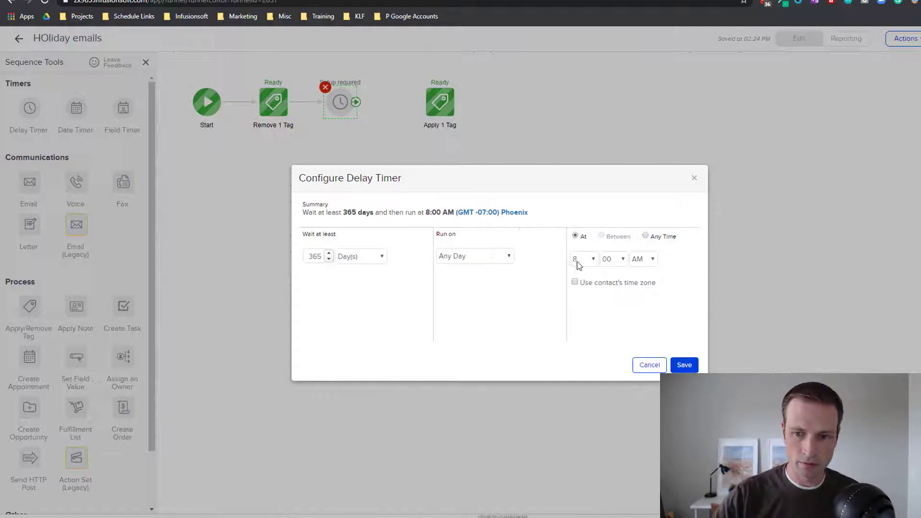
pyautogui.click(685, 366)
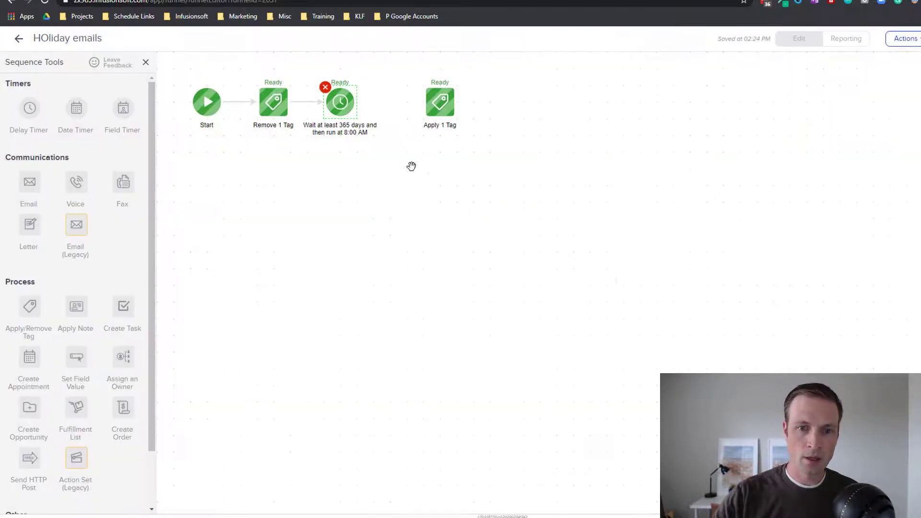
pyautogui.moveTo(356, 102); pyautogui.dragTo(435, 103)
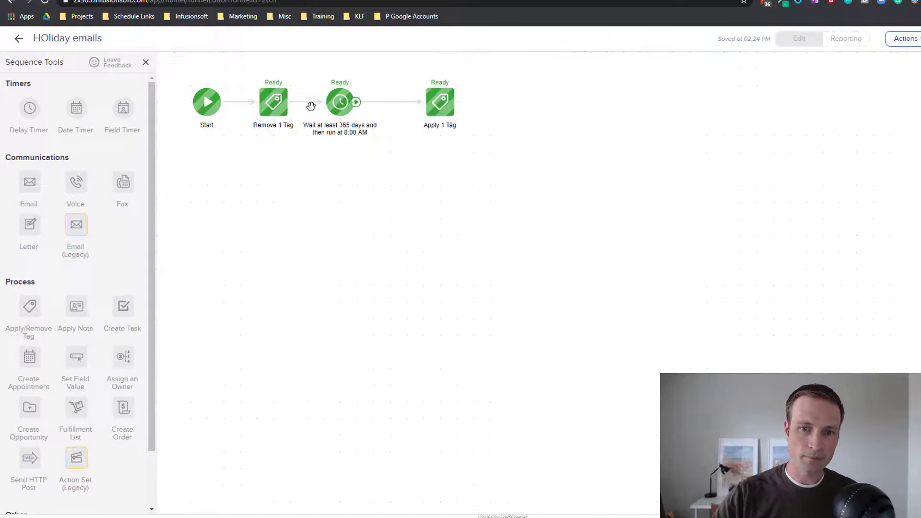
pyautogui.moveTo(340, 102); pyautogui.dragTo(357, 102)
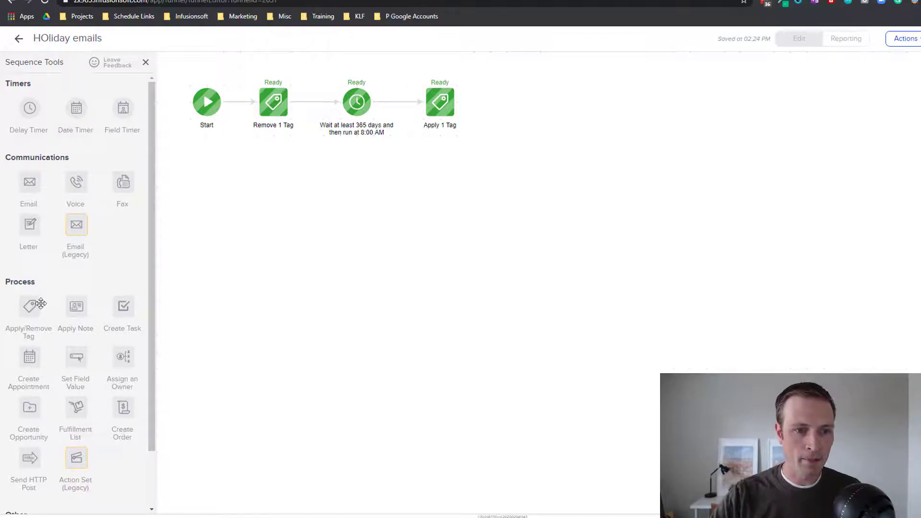
# Add a second Start element directly below the first one in the sequence.
pyautogui.scroll(-2, 65, 330)
pyautogui.moveTo(28, 479); pyautogui.dragTo(207, 169)
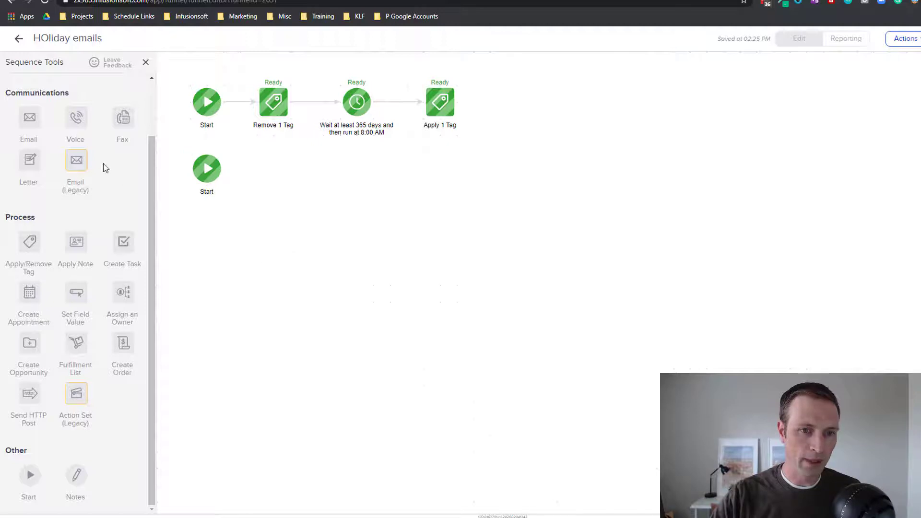
pyautogui.scroll(1, 106, 167)
pyautogui.moveTo(123, 108); pyautogui.dragTo(275, 173)
pyautogui.doubleClick(279, 177)
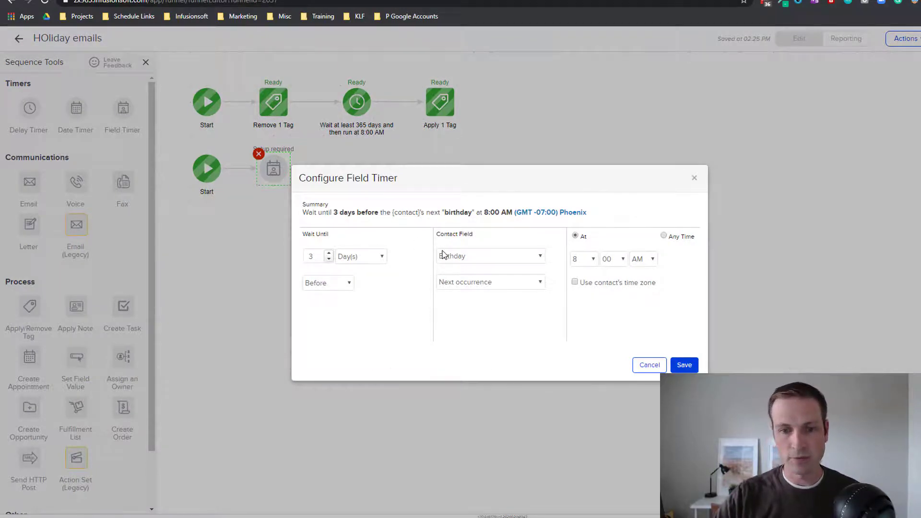
pyautogui.click(650, 365)
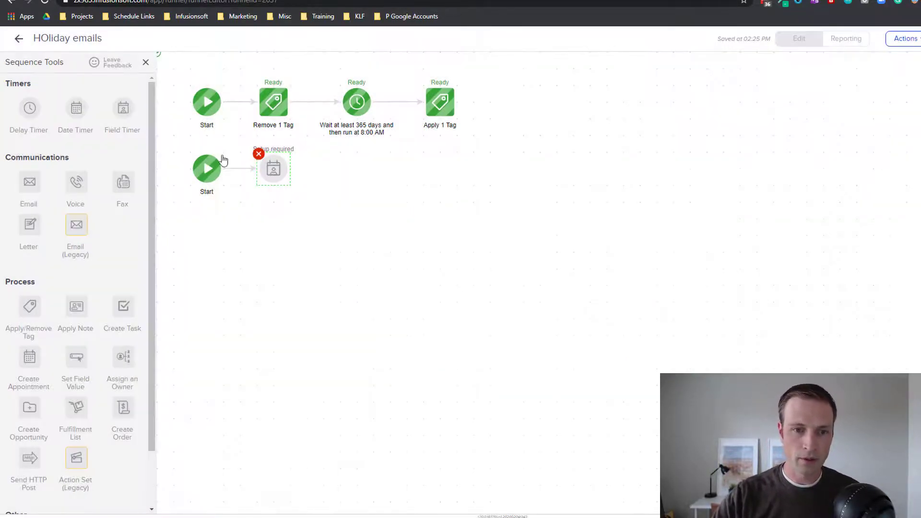
pyautogui.click(259, 154)
pyautogui.click(546, 60)
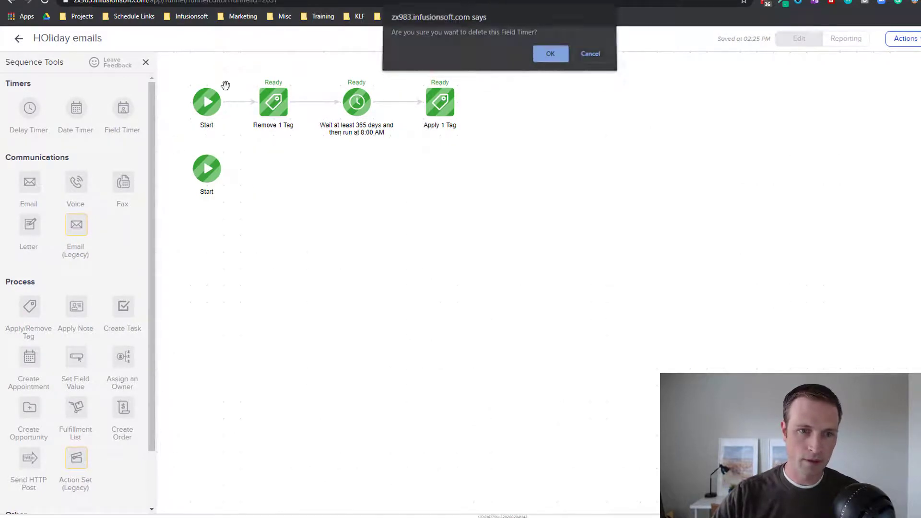
pyautogui.moveTo(84, 113); pyautogui.dragTo(271, 153)
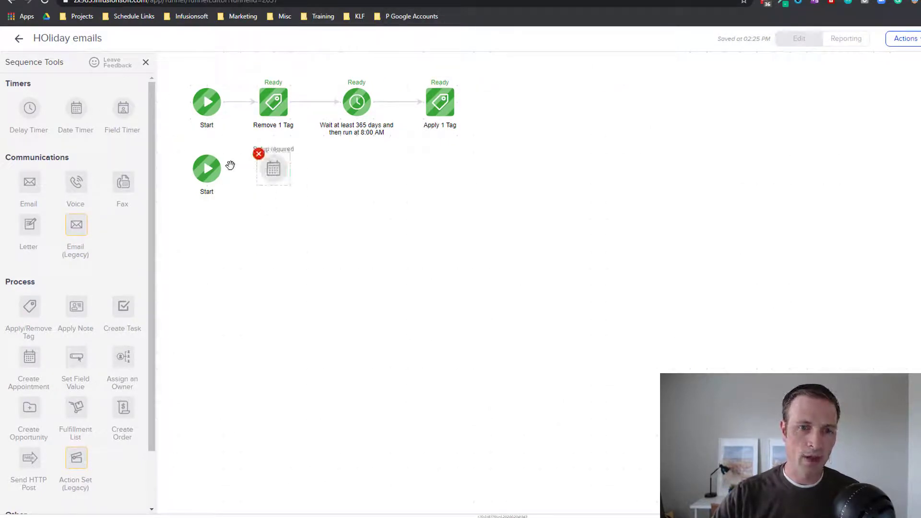
pyautogui.moveTo(222, 168); pyautogui.dragTo(275, 173)
pyautogui.doubleClick(275, 174)
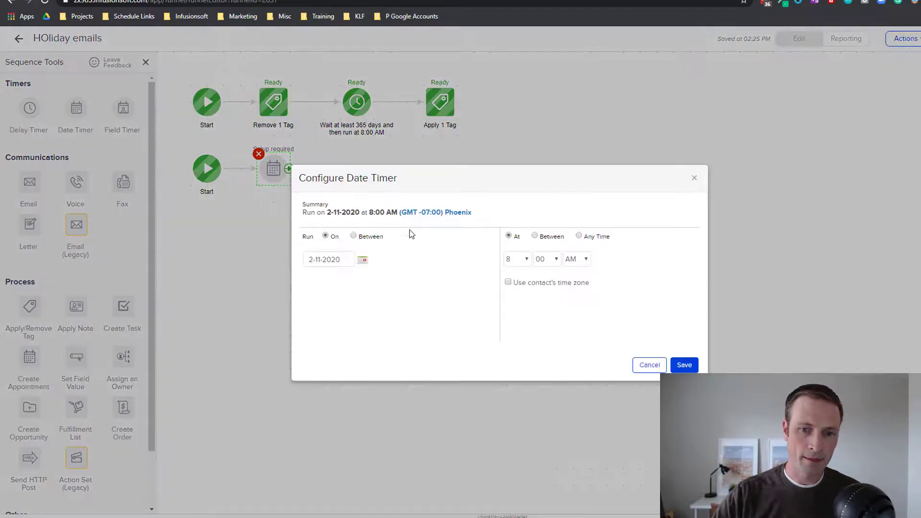
pyautogui.click(363, 260)
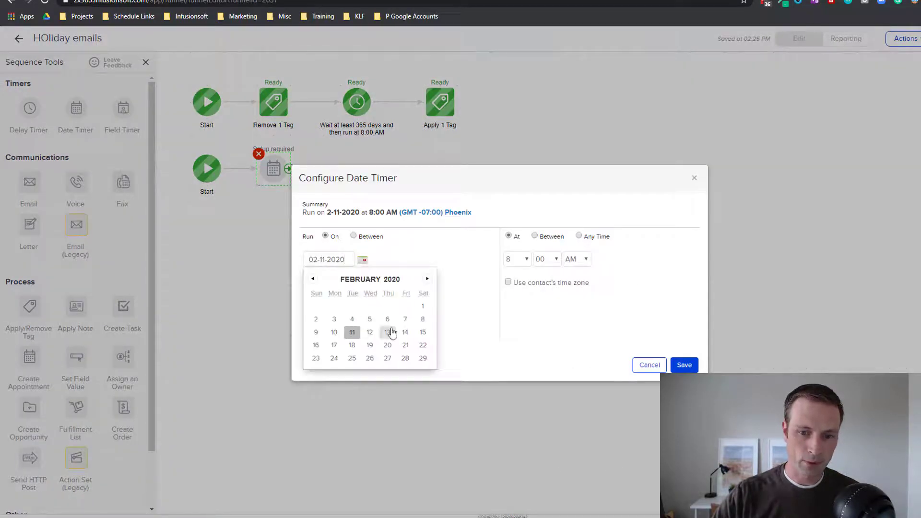
pyautogui.click(406, 333)
pyautogui.moveTo(351, 260); pyautogui.dragTo(331, 261)
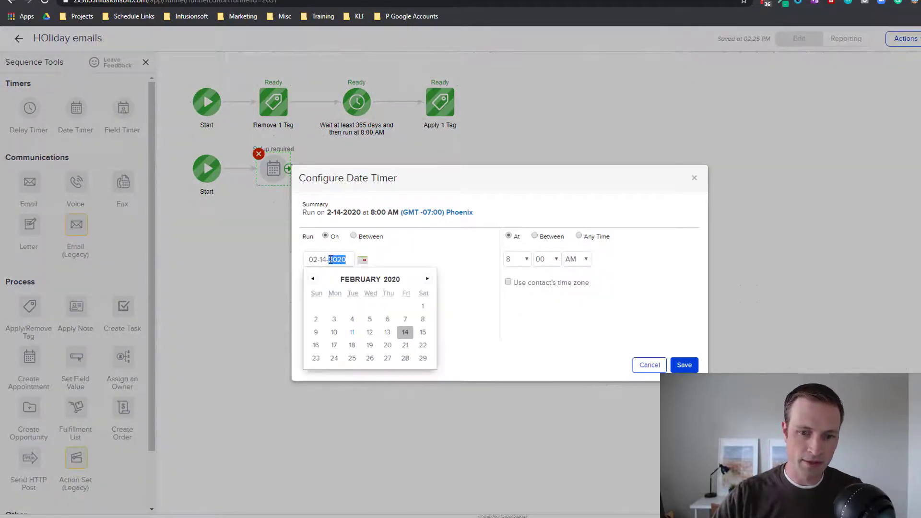
pyautogui.click(405, 243)
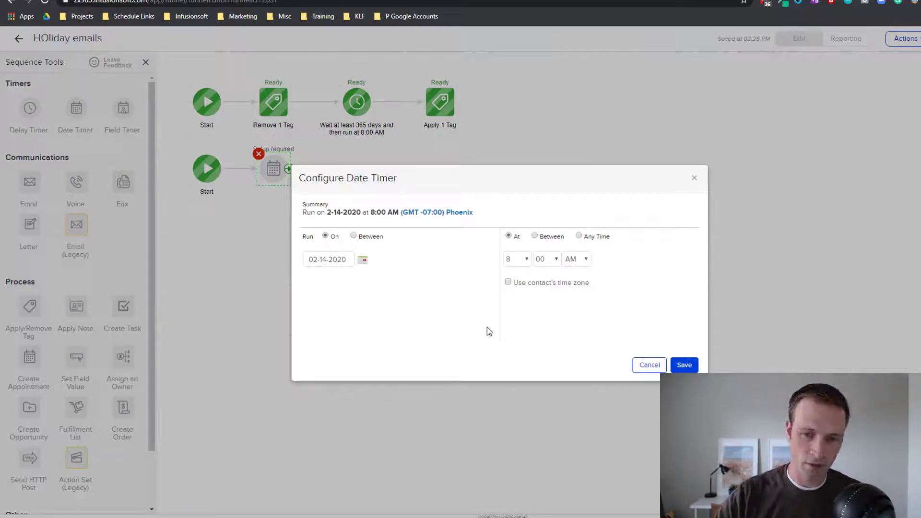
pyautogui.click(649, 364)
pyautogui.click(258, 153)
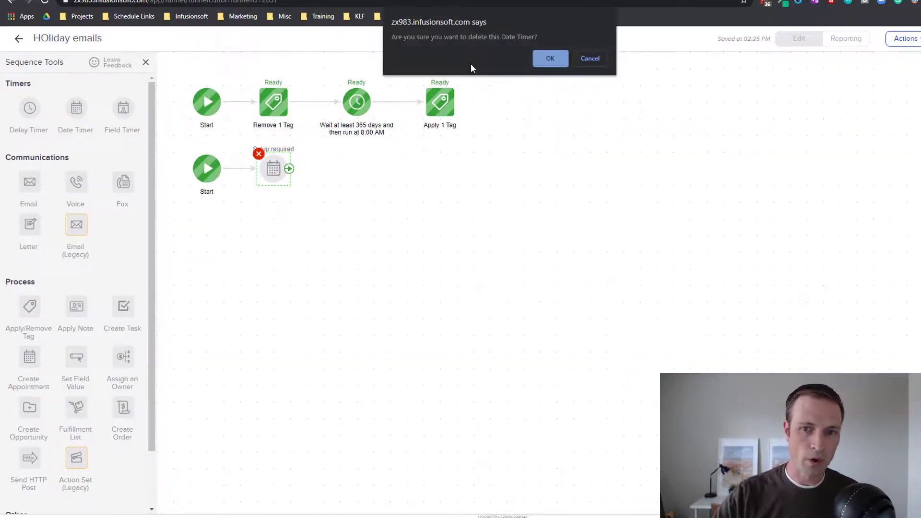
pyautogui.click(549, 58)
# Add a Delay Timer connected after the second Start and set its wait to No Delay.
pyautogui.moveTo(29, 107); pyautogui.dragTo(272, 170)
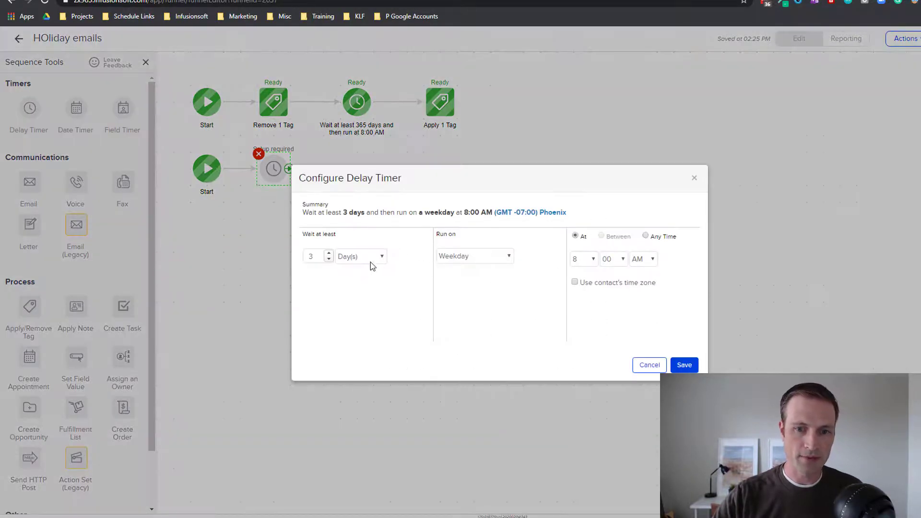
pyautogui.click(370, 259)
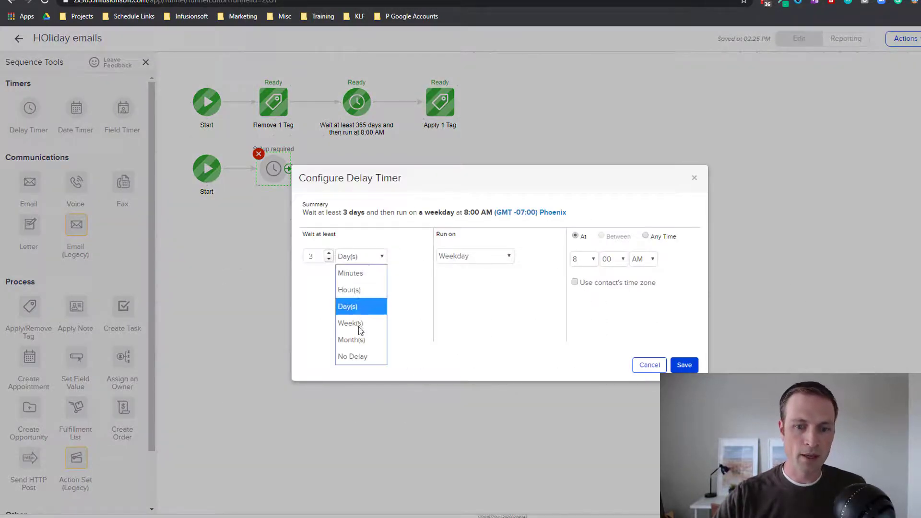
pyautogui.click(359, 356)
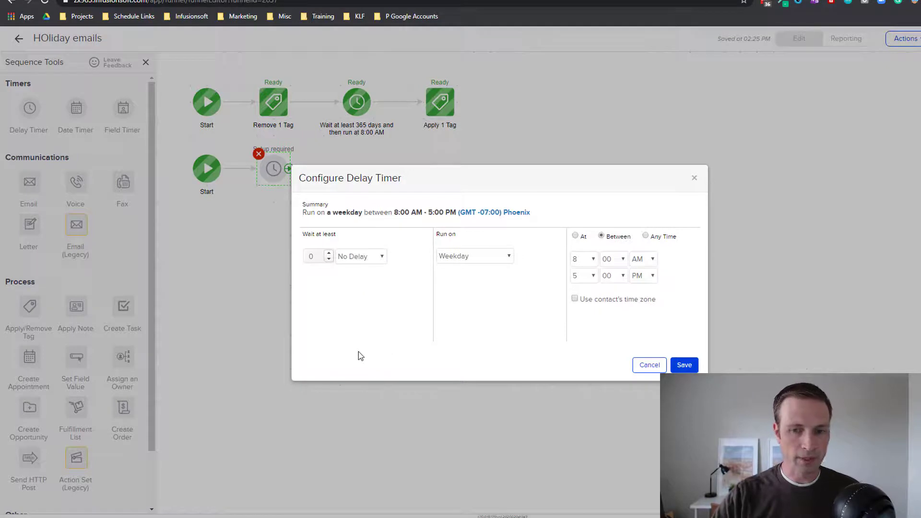
# Set the delay timer to run on day 14 of the month at 8:00 AM.
pyautogui.click(460, 260)
pyautogui.click(474, 322)
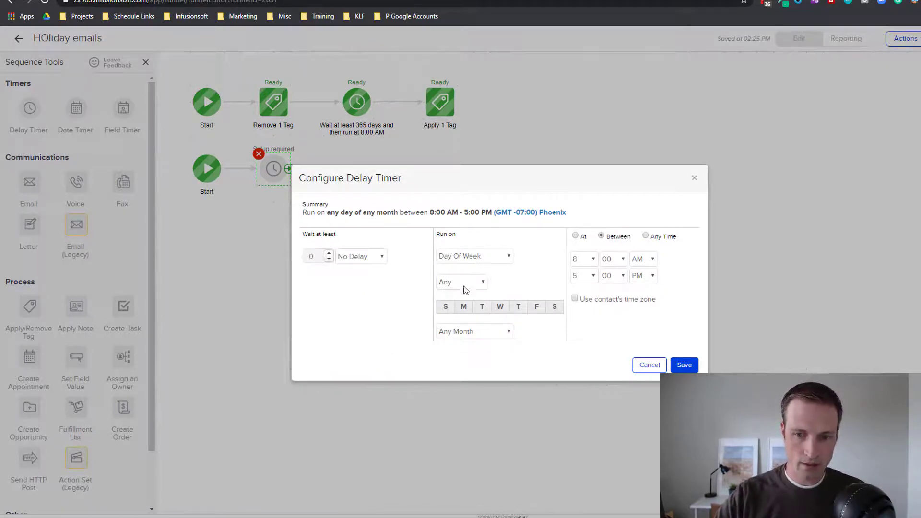
pyautogui.click(468, 258)
pyautogui.click(468, 338)
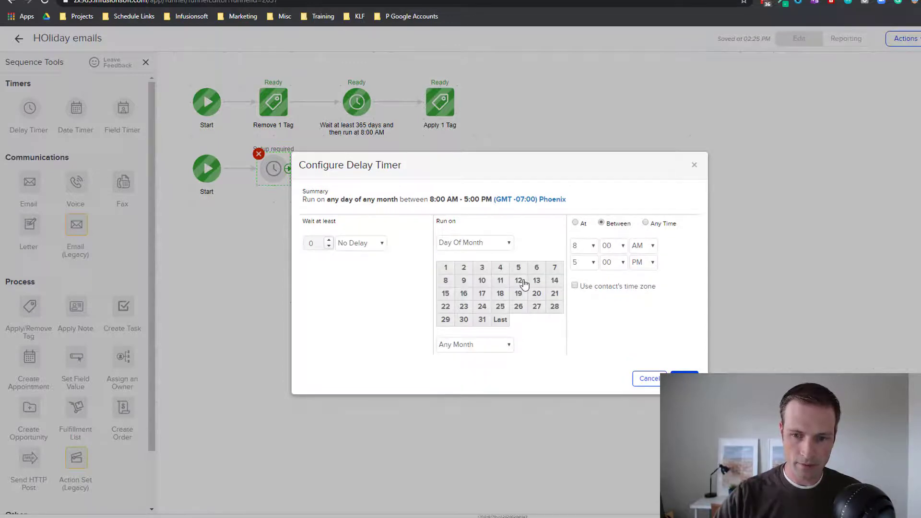
pyautogui.click(555, 282)
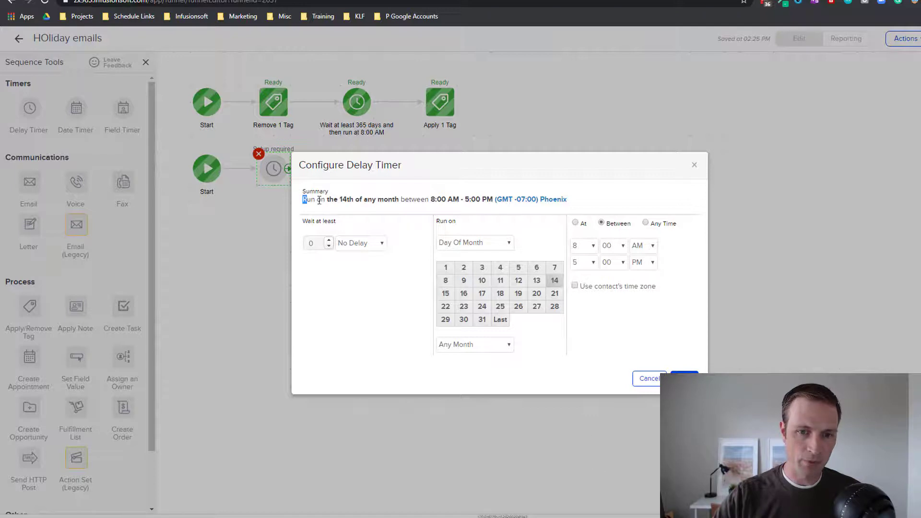
pyautogui.moveTo(319, 200); pyautogui.dragTo(483, 202)
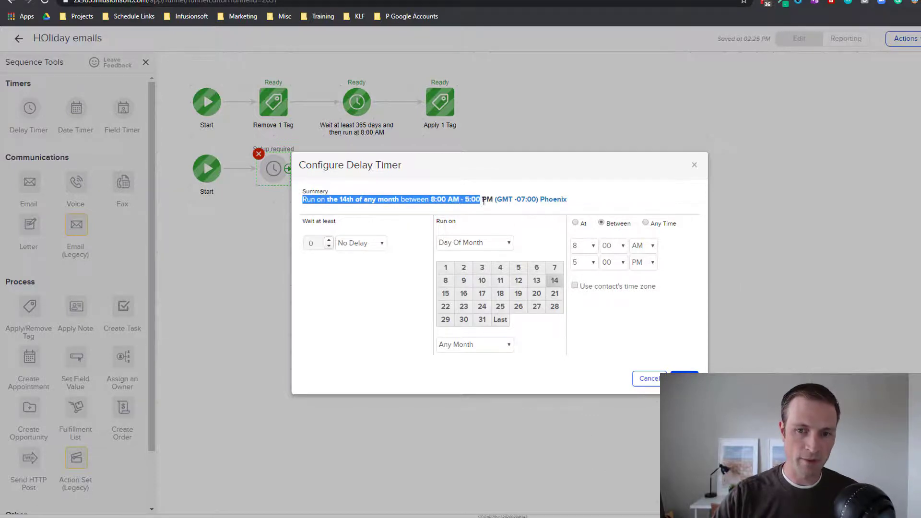
pyautogui.click(576, 223)
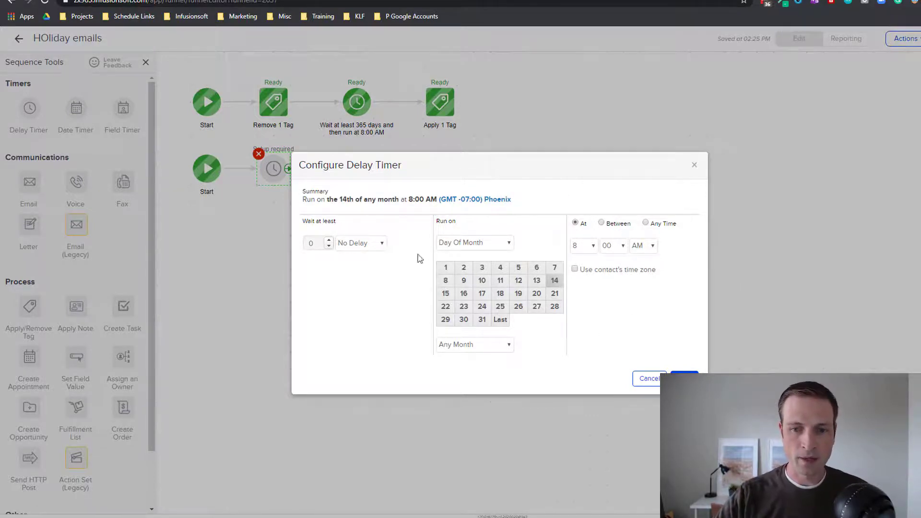
# Restrict the delay timer to the specific month of February and save it.
pyautogui.click(446, 347)
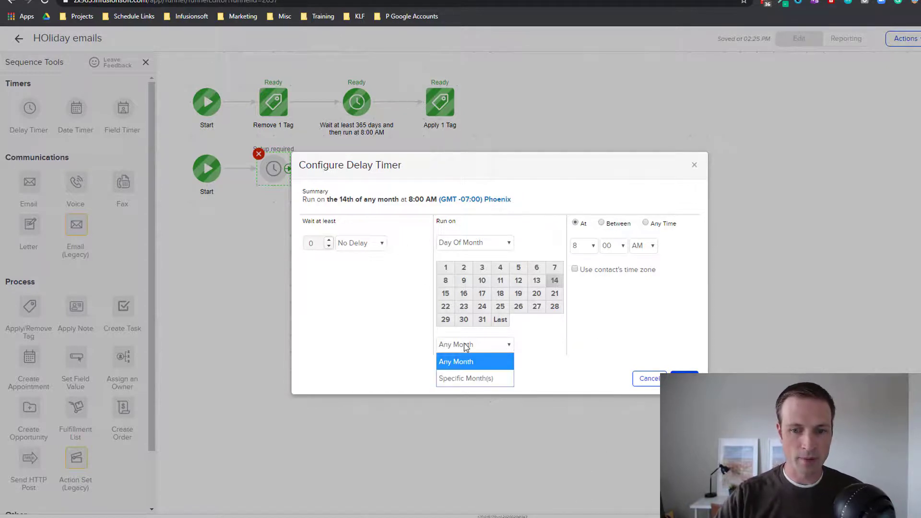
pyautogui.click(469, 379)
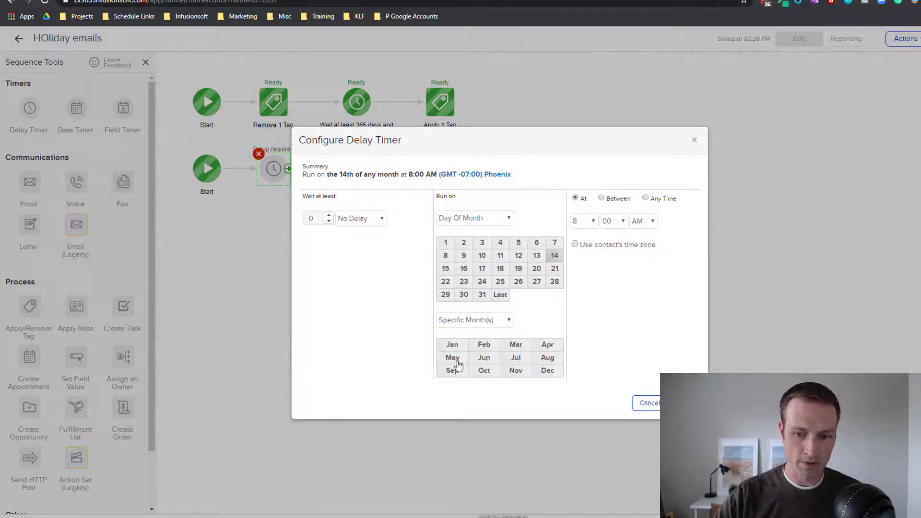
pyautogui.click(485, 347)
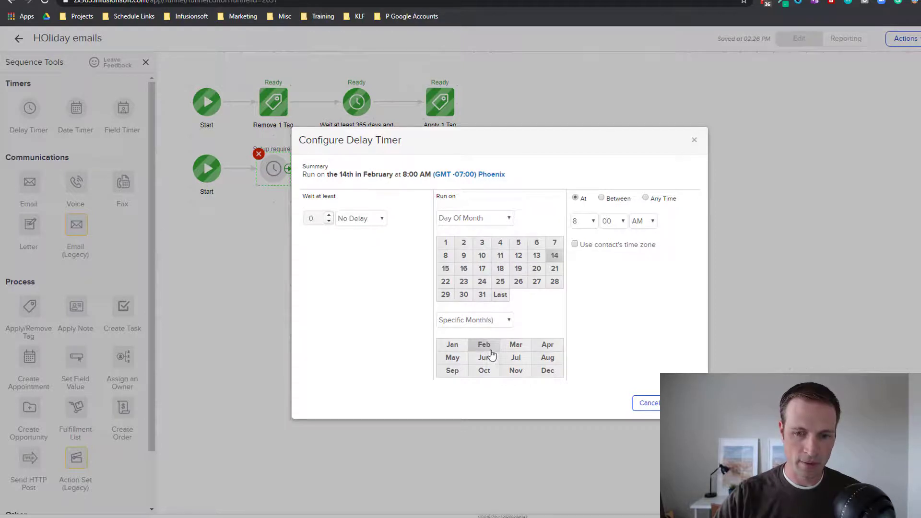
pyautogui.moveTo(306, 172); pyautogui.dragTo(384, 177)
pyautogui.click(471, 185)
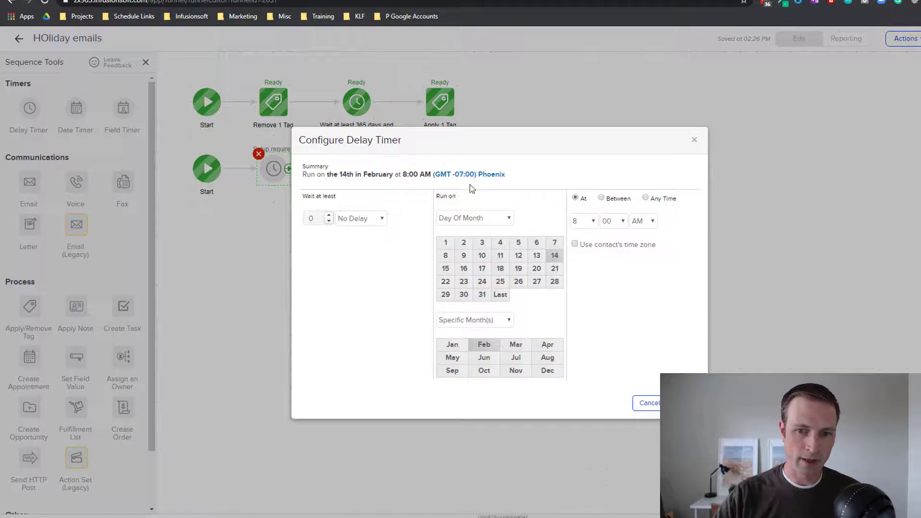
pyautogui.click(686, 403)
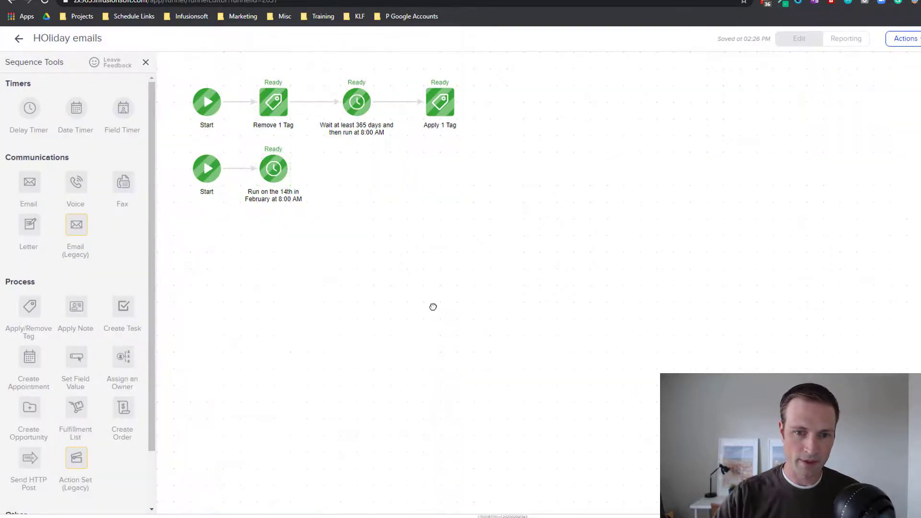
# Add an Email connected after the February 14 timer and name it "Valentine's Day".
pyautogui.moveTo(24, 183); pyautogui.dragTo(340, 169)
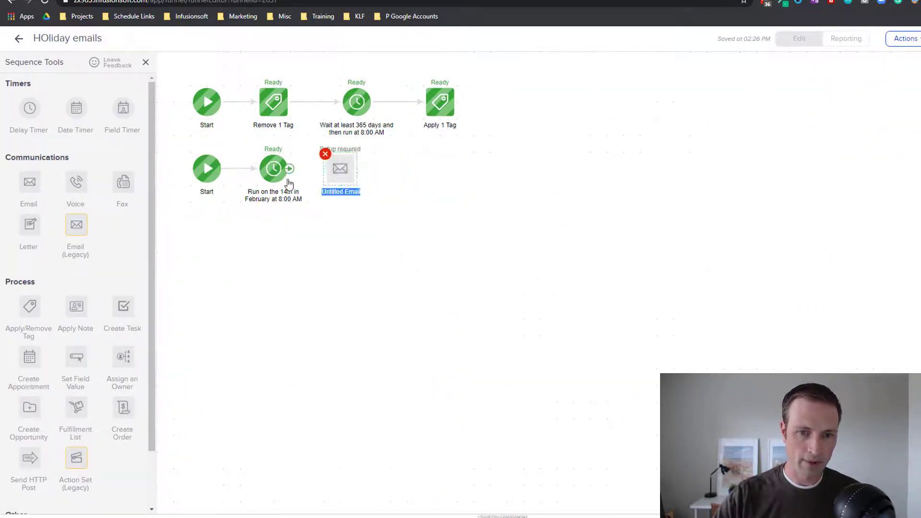
pyautogui.doubleClick(339, 195)
pyautogui.write("Valentine's Day")
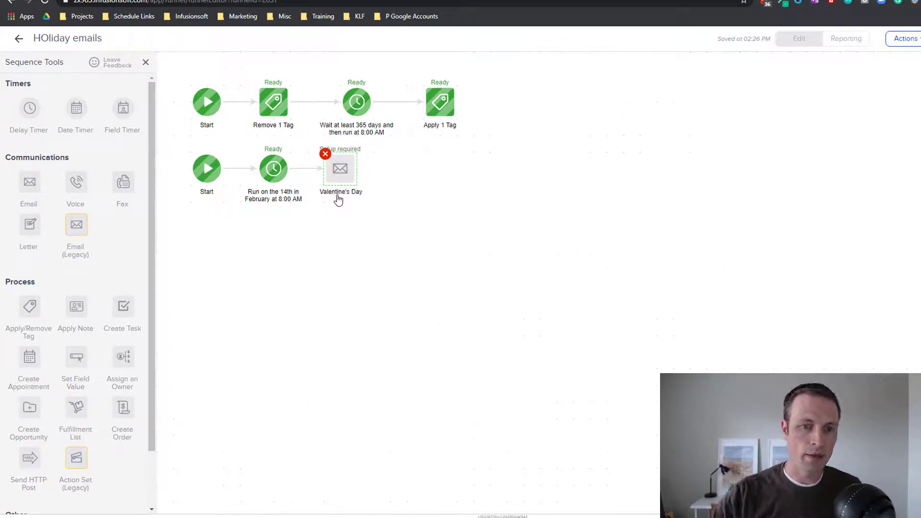
pyautogui.click(354, 244)
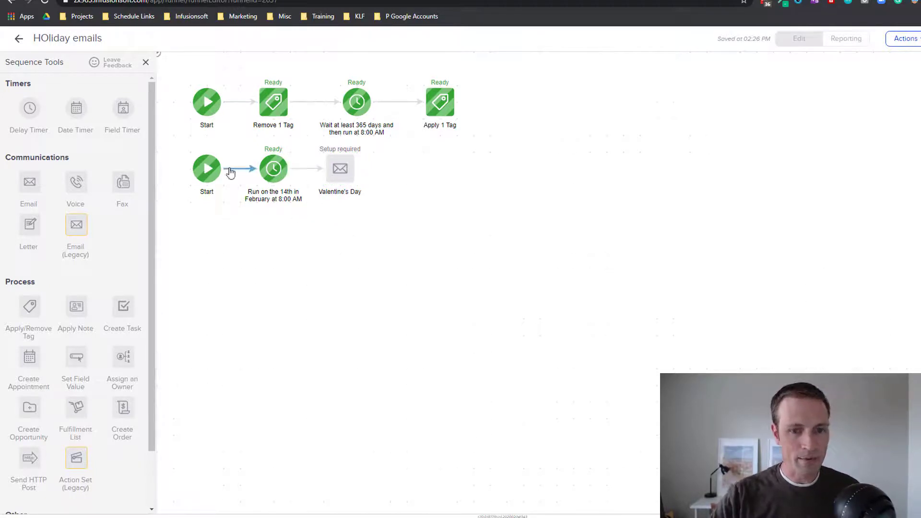
# Add a third Start element below the Valentine's Day row, connect a Delay Timer after it, and open the timer's configuration.
pyautogui.scroll(-2, 76, 365)
pyautogui.moveTo(29, 475); pyautogui.dragTo(207, 251)
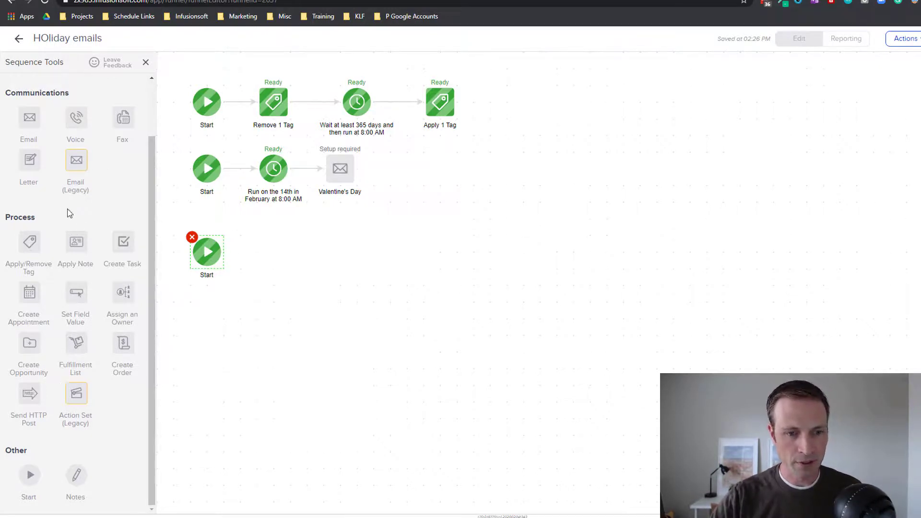
pyautogui.scroll(2, 39, 154)
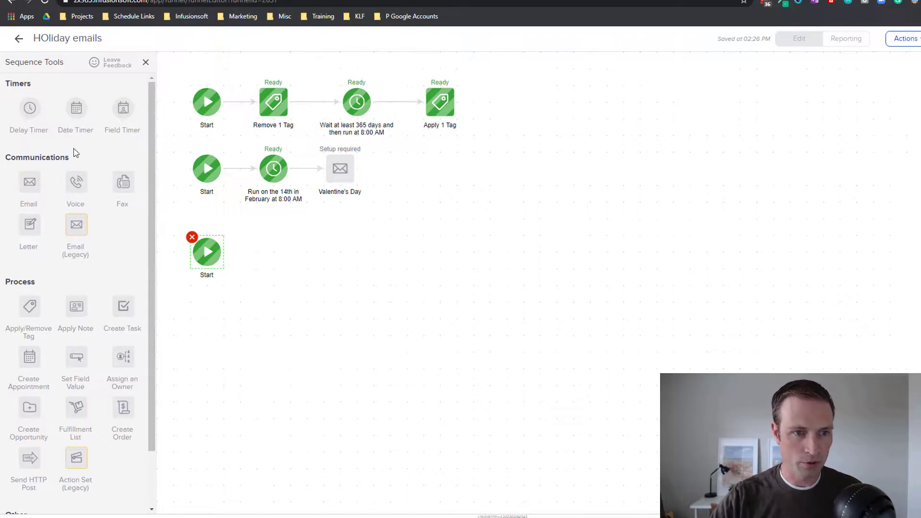
pyautogui.moveTo(76, 108); pyautogui.dragTo(275, 252)
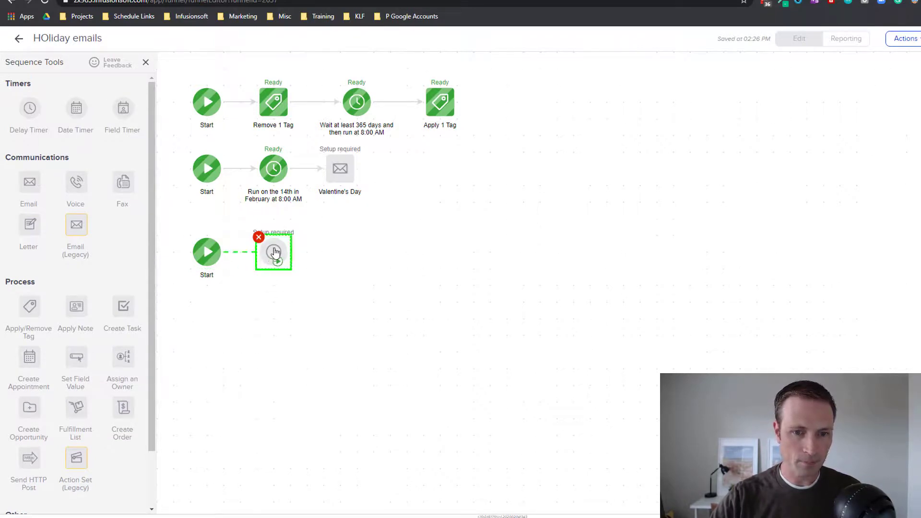
pyautogui.doubleClick(275, 252)
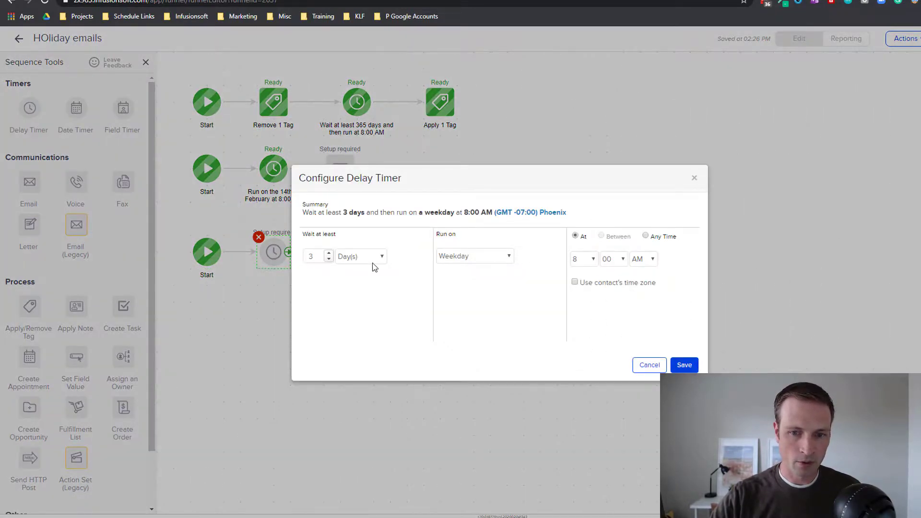
# Set the new timer to No Delay and to run on the fourth Thursday using Day Of Week.
pyautogui.click(372, 257)
pyautogui.click(356, 356)
pyautogui.click(486, 256)
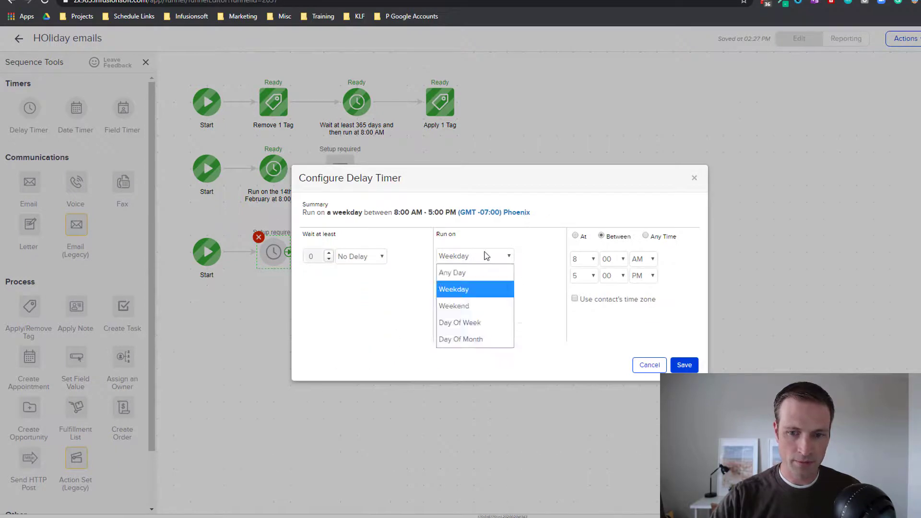
pyautogui.click(471, 338)
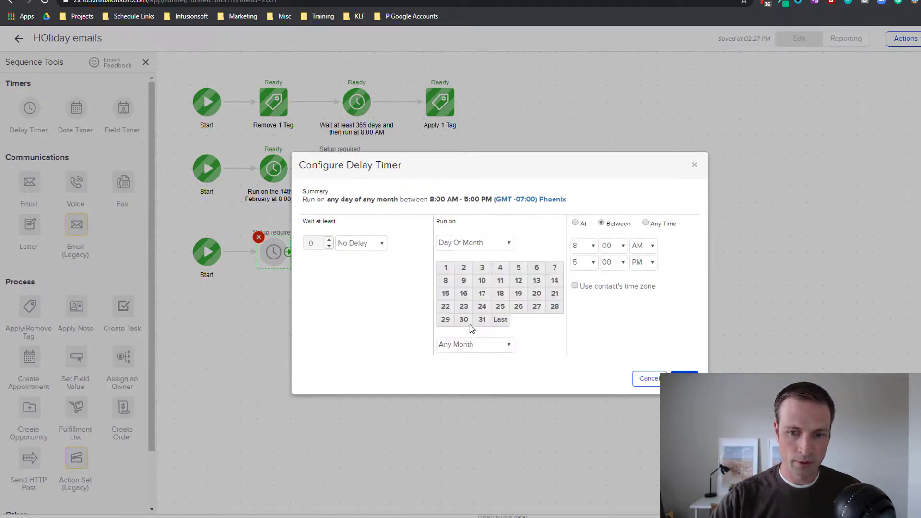
pyautogui.click(471, 243)
pyautogui.click(466, 309)
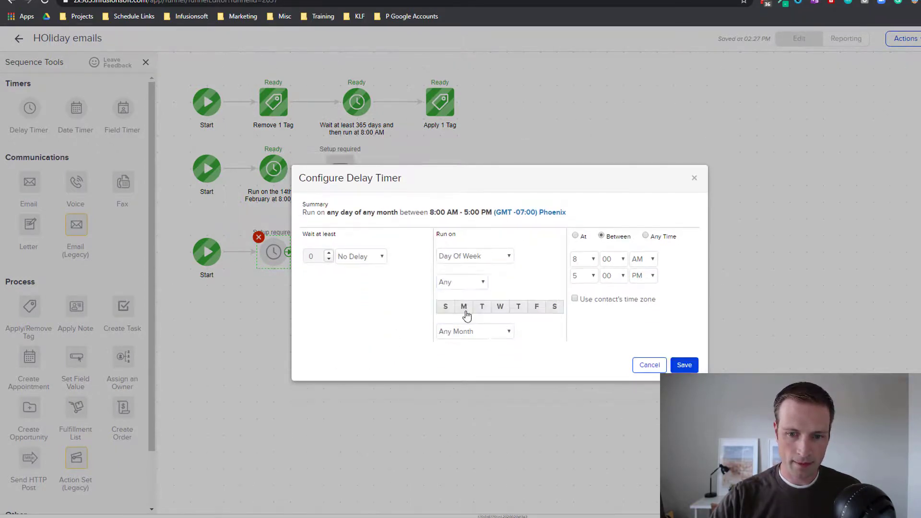
pyautogui.click(477, 283)
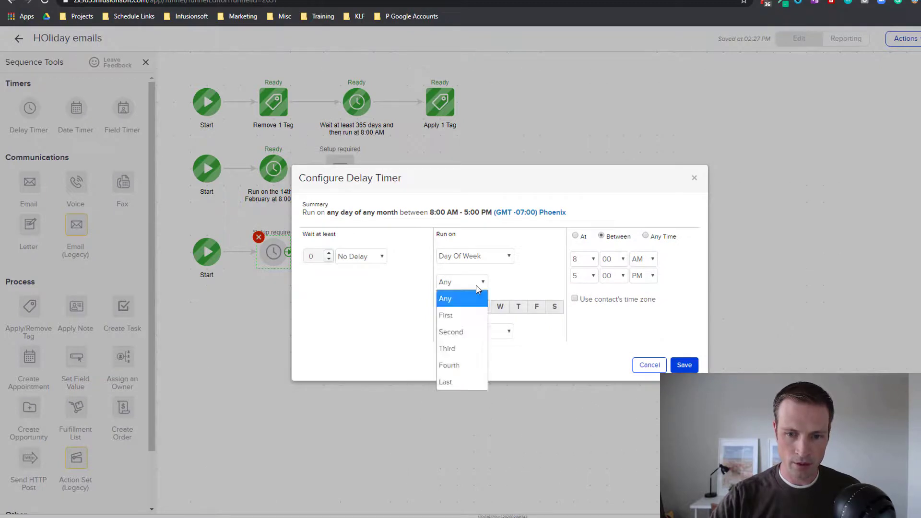
pyautogui.click(461, 365)
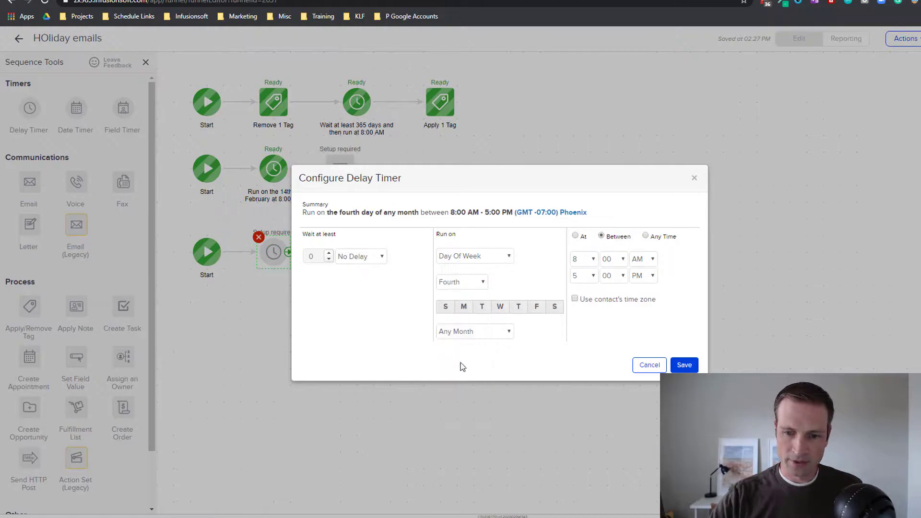
pyautogui.click(519, 310)
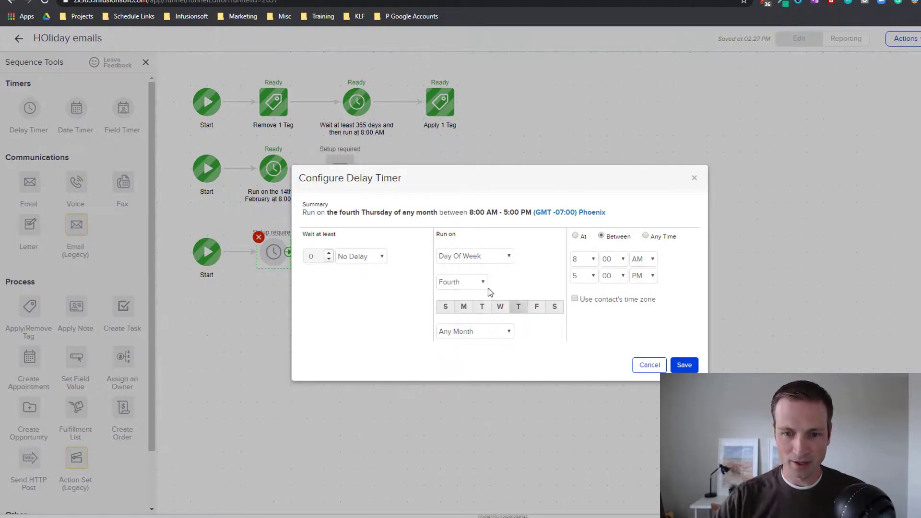
# Restrict the fourth-Thursday timer to the specific month of November.
pyautogui.click(496, 330)
pyautogui.click(476, 369)
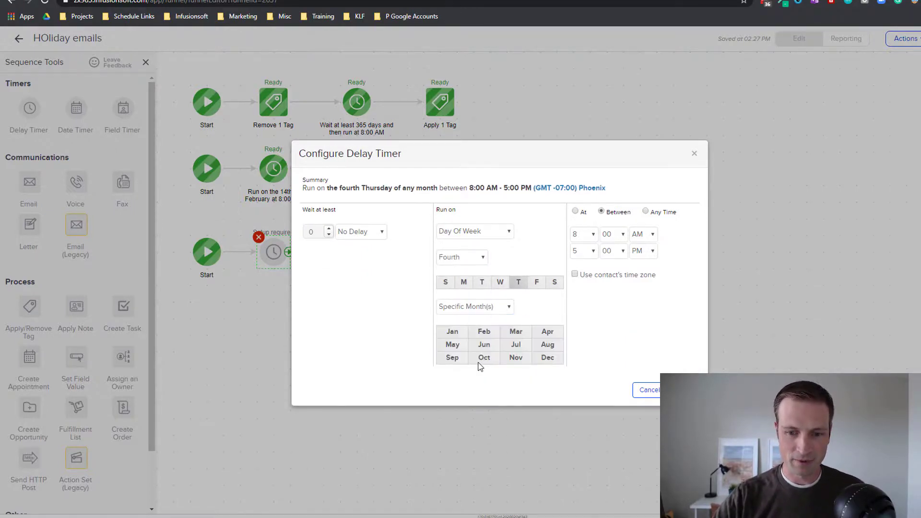
pyautogui.click(515, 359)
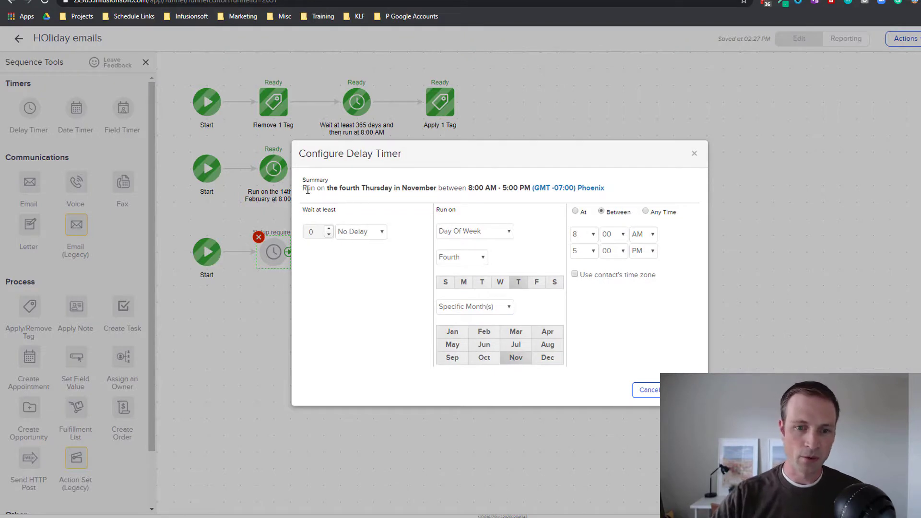
pyautogui.moveTo(304, 190); pyautogui.dragTo(454, 189)
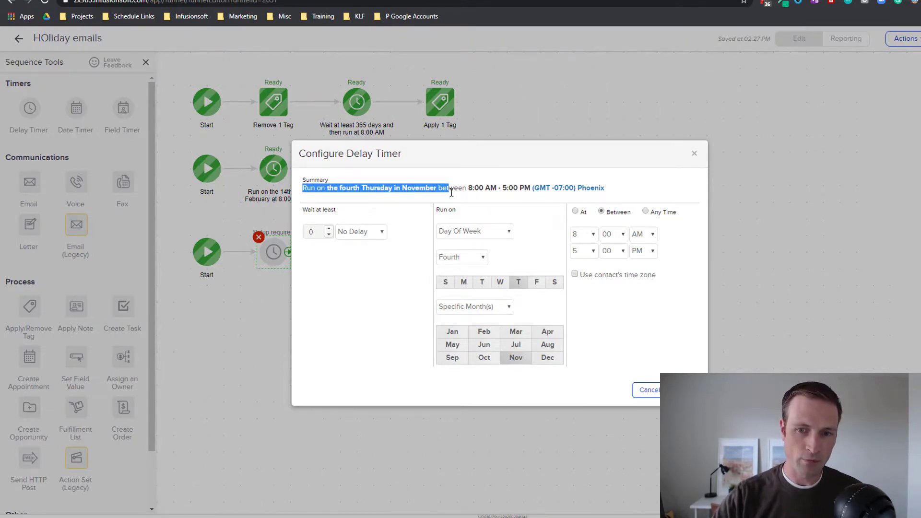
# Set the November timer to run at exactly 8:00 AM, keep the fourth-week option, and save its configuration.
pyautogui.click(576, 213)
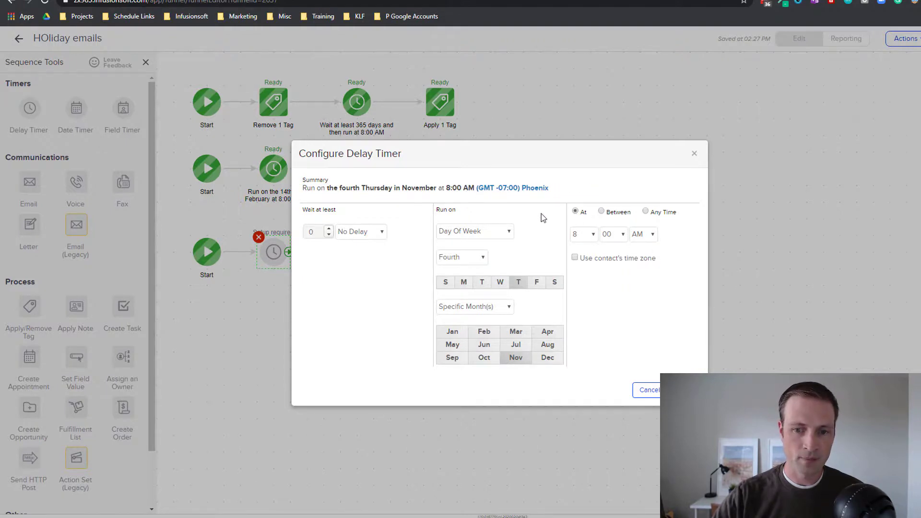
pyautogui.click(469, 260)
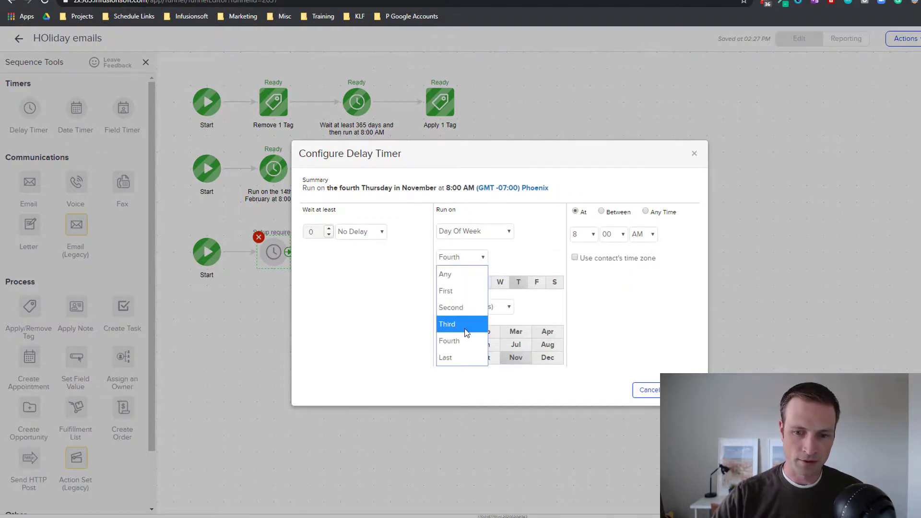
pyautogui.click(541, 259)
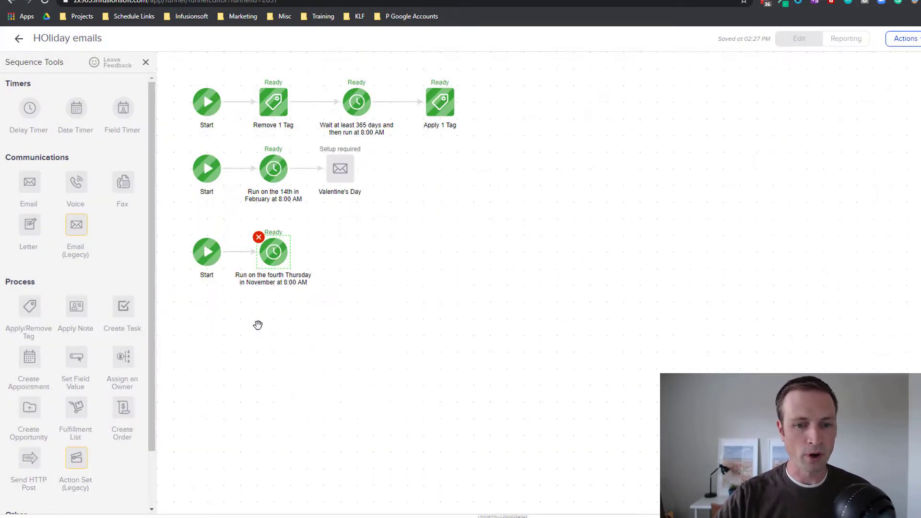
# Add an Email connected after the fourth-Thursday November timer and name it "Thanksgiving".
pyautogui.moveTo(29, 184); pyautogui.dragTo(352, 238)
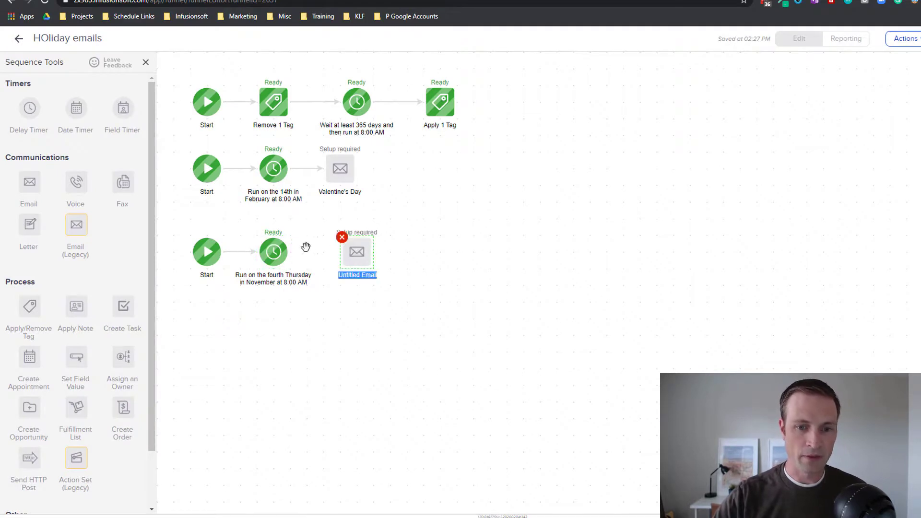
pyautogui.moveTo(291, 252); pyautogui.dragTo(360, 261)
pyautogui.doubleClick(358, 276)
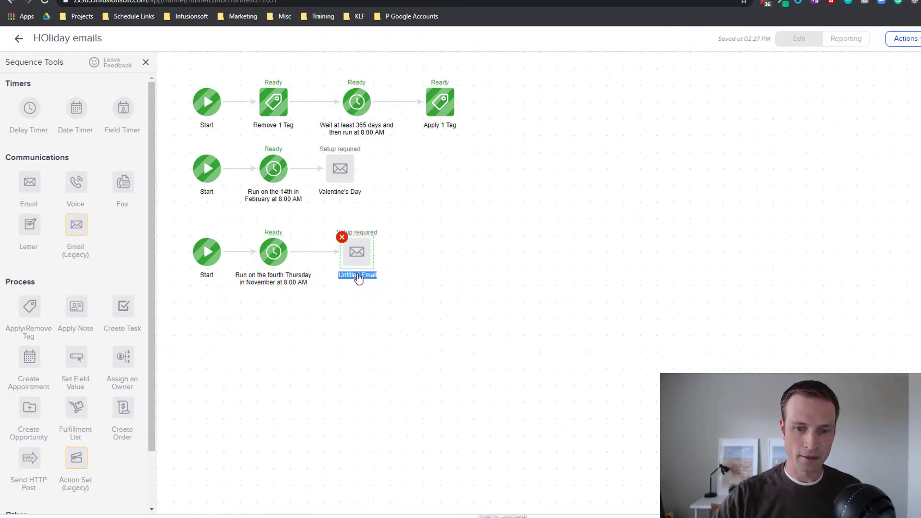
pyautogui.write('Thanksgiving')
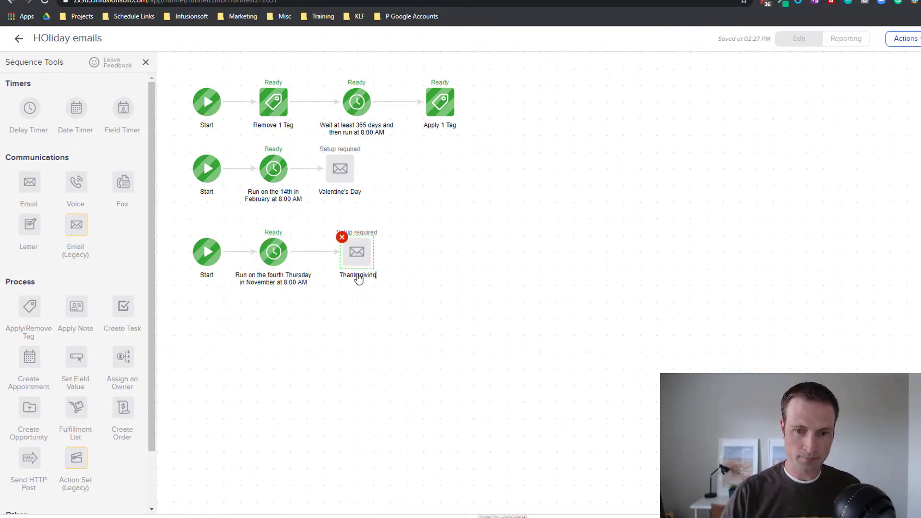
pyautogui.click(423, 303)
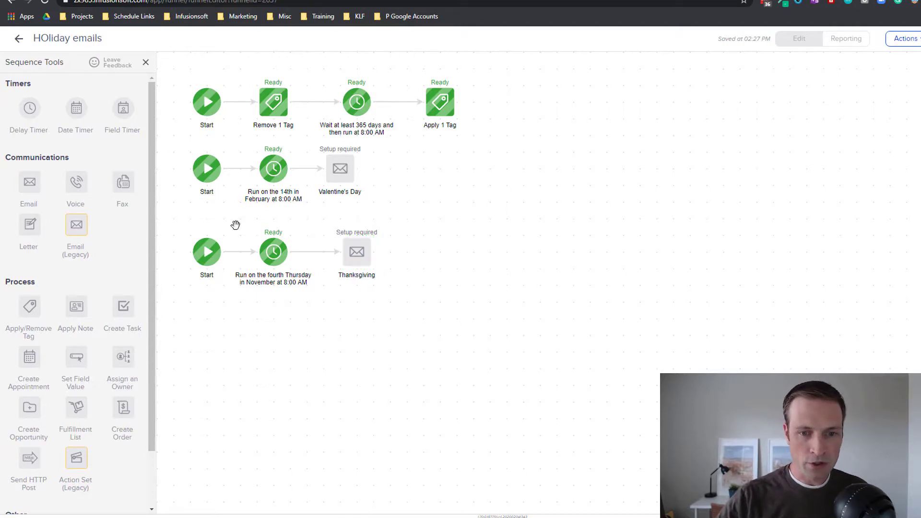